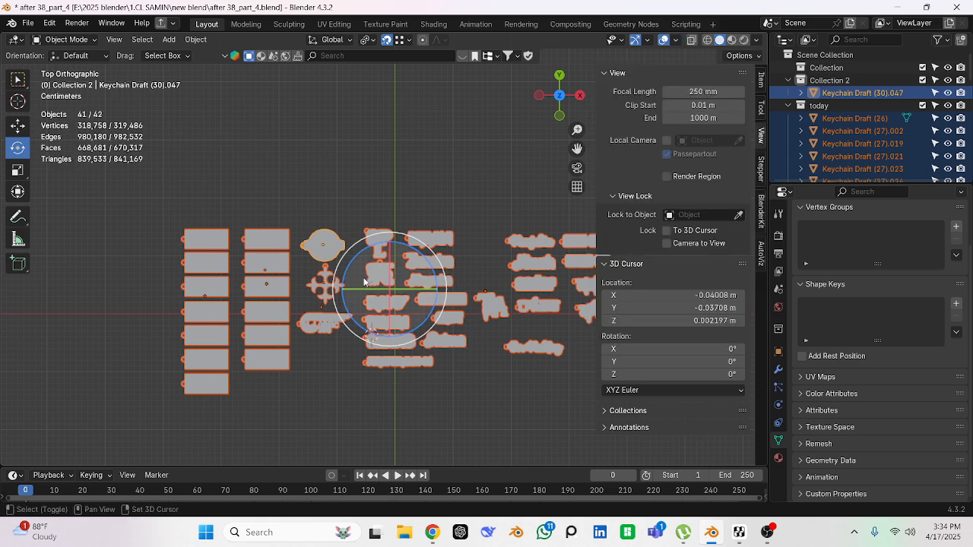
Look over the full keychain layout and return to the top view with nothing selected
{"action": "scroll", "coordinate": [144, 191], "scroll_direction": "down", "scroll_amount": 2}
{"action": "left_click_drag", "start_coordinate": [137, 202], "coordinate": [494, 346]}
{"action": "scroll", "coordinate": [378, 350], "scroll_direction": "up", "scroll_amount": 1}
{"action": "left_click", "coordinate": [377, 350]}
{"action": "left_click_drag", "start_coordinate": [79, 166], "coordinate": [590, 433]}
{"action": "middle_click_drag", "start_coordinate": [467, 387], "coordinate": [434, 347]}
{"action": "scroll", "coordinate": [434, 348], "scroll_direction": "up", "scroll_amount": 2}
{"action": "left_click", "coordinate": [432, 365]}
{"action": "scroll", "coordinate": [432, 366], "scroll_direction": "down", "scroll_amount": 2}
{"action": "key", "text": "KP_7"}
{"action": "scroll", "coordinate": [312, 329], "scroll_direction": "up", "scroll_amount": 3}
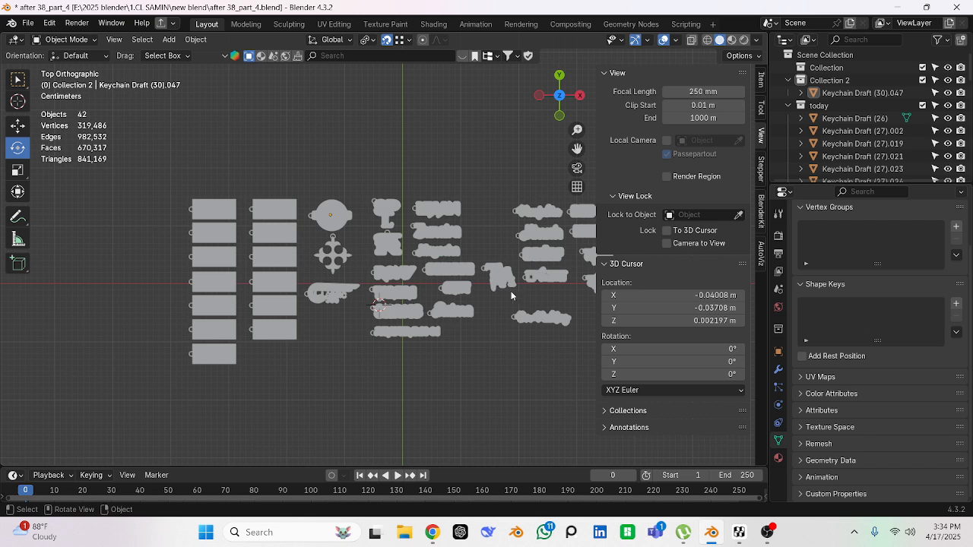
{"action": "middle_click_drag", "start_coordinate": [512, 296], "coordinate": [352, 271], "text": "shift"}
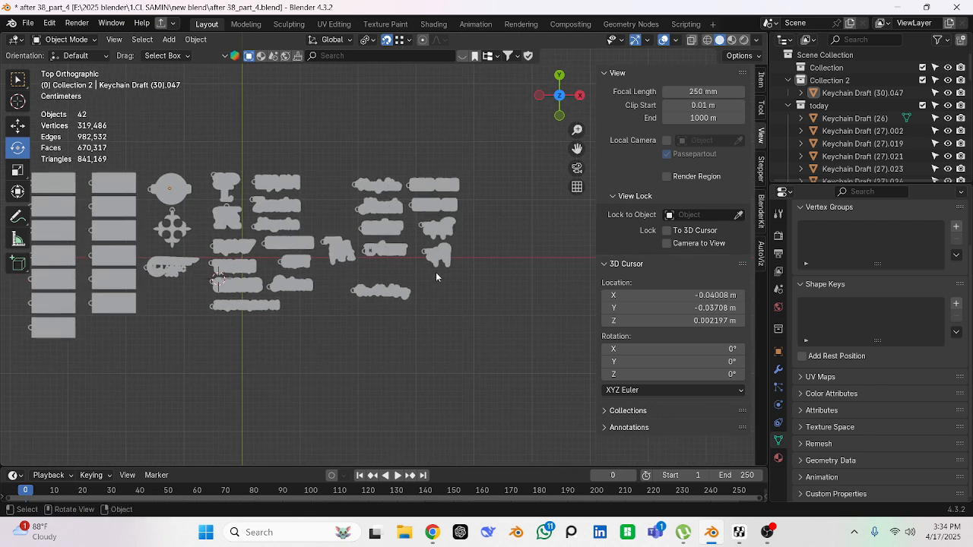
{"action": "scroll", "coordinate": [436, 272], "scroll_direction": "down", "scroll_amount": 2}
{"action": "middle_click_drag", "start_coordinate": [419, 338], "coordinate": [453, 337], "text": "shift"}
{"action": "scroll", "coordinate": [449, 335], "scroll_direction": "up", "scroll_amount": 4}
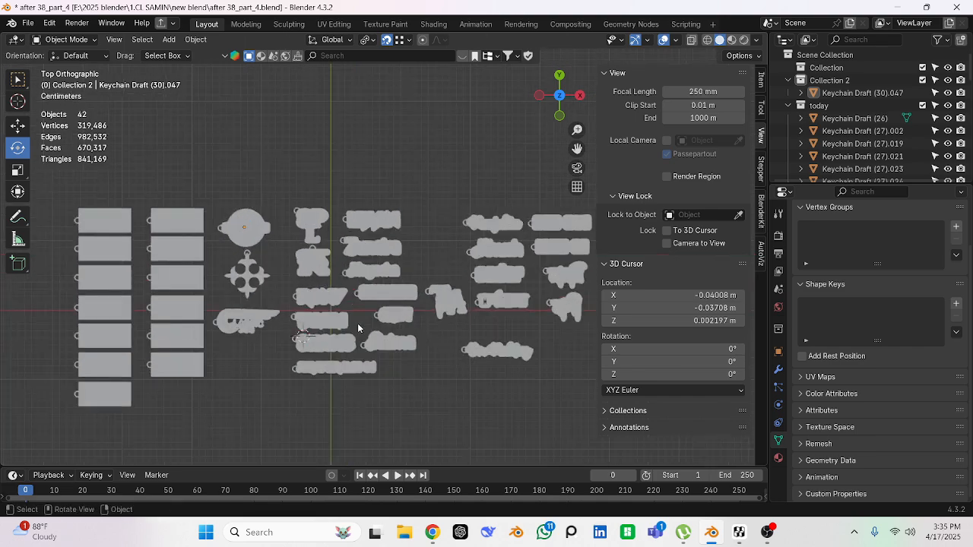
Select both columns of rectangular keychains plus the round, cross-shaped and winged keychains to check their object count
{"action": "scroll", "coordinate": [359, 329], "scroll_direction": "down", "scroll_amount": 2}
{"action": "left_click_drag", "start_coordinate": [260, 175], "coordinate": [262, 335], "text": "shift"}
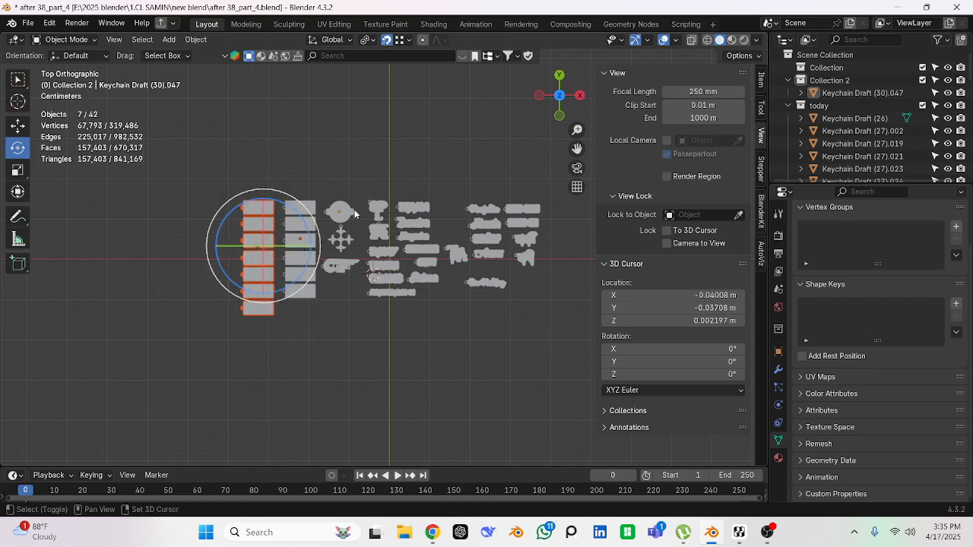
{"action": "left_click_drag", "start_coordinate": [308, 175], "coordinate": [310, 281], "text": "shift"}
{"action": "left_click_drag", "start_coordinate": [313, 317], "coordinate": [313, 319], "text": "shift"}
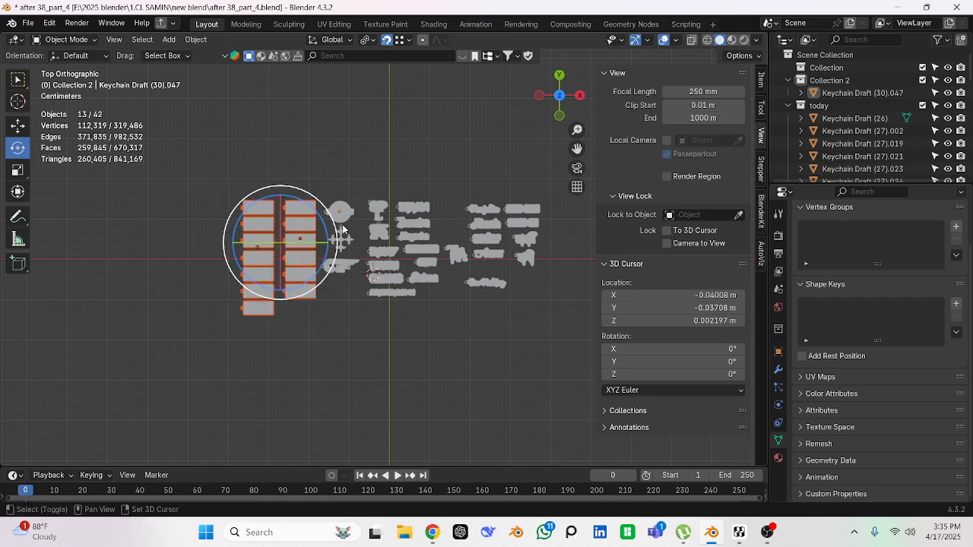
{"action": "scroll", "coordinate": [346, 200], "scroll_direction": "up", "scroll_amount": 4}
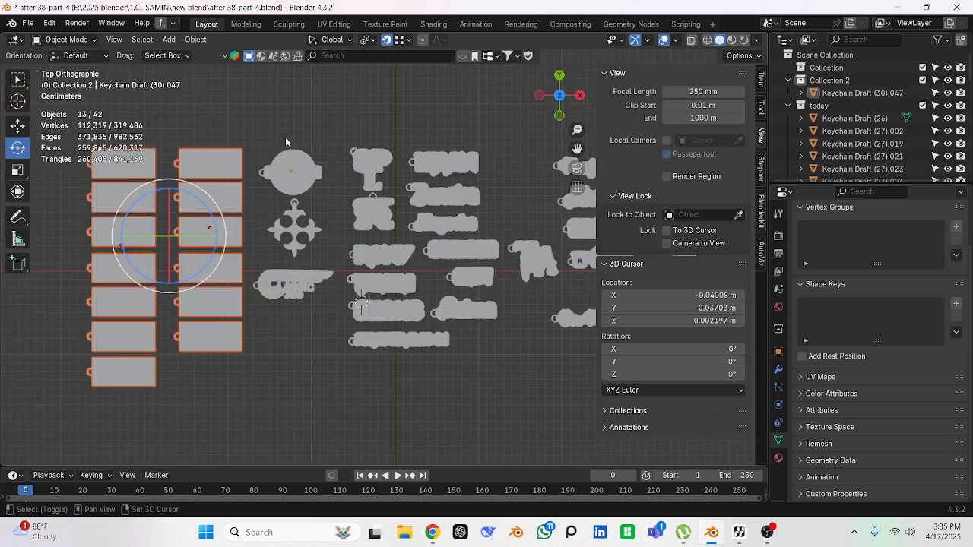
{"action": "left_click", "coordinate": [297, 166], "text": "shift"}
{"action": "left_click", "coordinate": [307, 228], "text": "shift"}
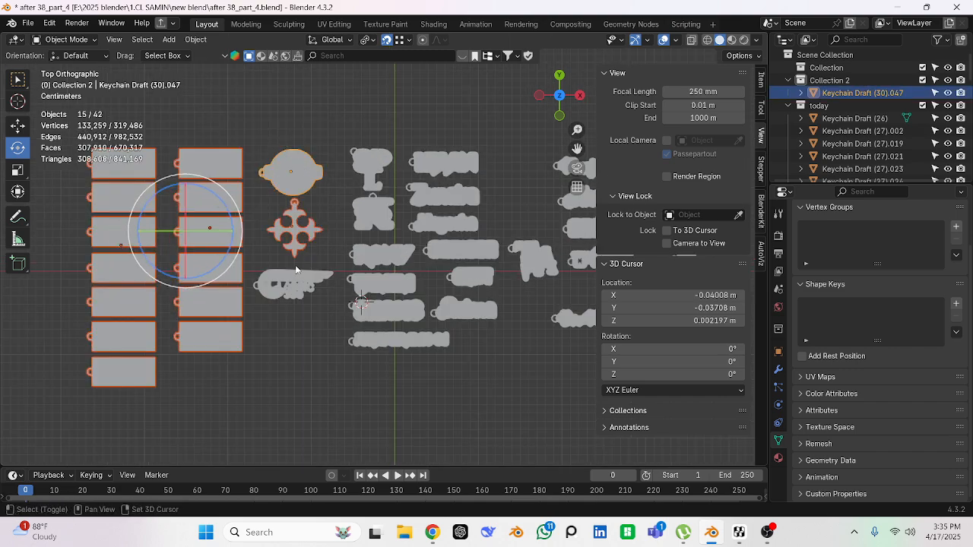
{"action": "left_click", "coordinate": [296, 286], "text": "shift"}
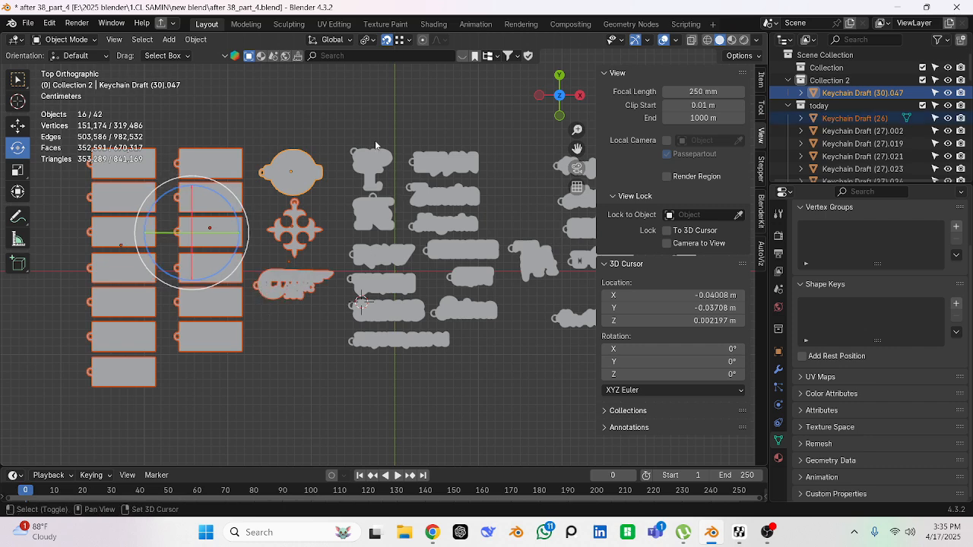
Extend the selection with the two middle columns of lettered keychains to check their object count
{"action": "left_click", "coordinate": [378, 169], "text": "shift"}
{"action": "left_click_drag", "start_coordinate": [392, 365], "coordinate": [387, 207], "text": "shift"}
{"action": "left_click_drag", "start_coordinate": [472, 117], "coordinate": [482, 312], "text": "shift"}
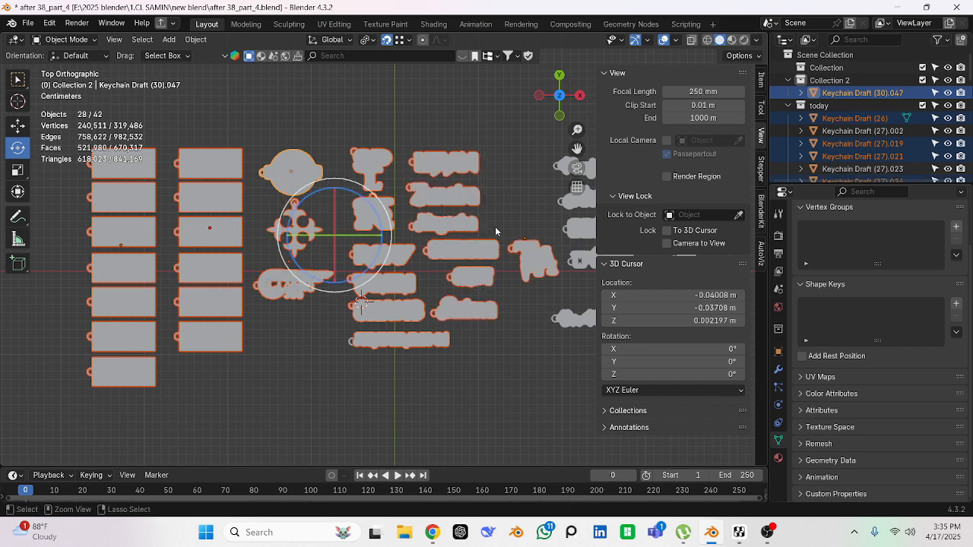
{"action": "left_click_drag", "start_coordinate": [496, 228], "coordinate": [513, 256], "text": "ctrl"}
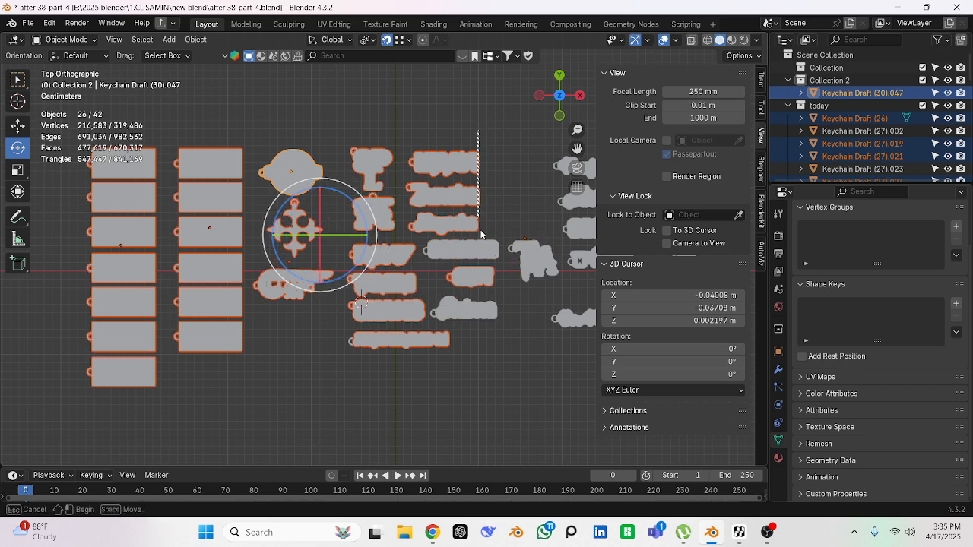
{"action": "left_click_drag", "start_coordinate": [478, 131], "coordinate": [494, 327], "text": "shift"}
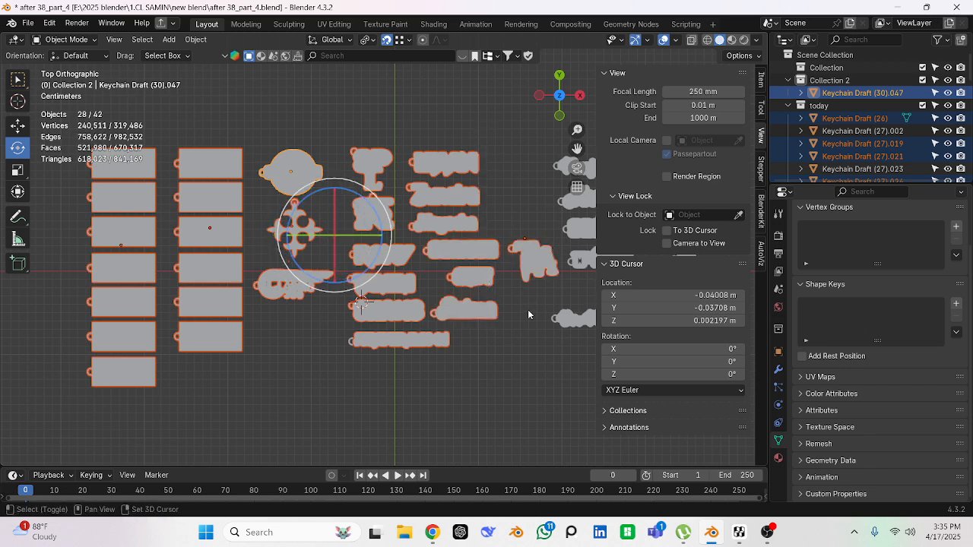
Separate the mesh shared by the TA keychain and the lettered keychain below it into loose parts
{"action": "scroll", "coordinate": [526, 306], "scroll_direction": "down", "scroll_amount": 2}
{"action": "middle_click_drag", "start_coordinate": [523, 304], "coordinate": [477, 323], "text": "shift"}
{"action": "scroll", "coordinate": [469, 323], "scroll_direction": "up", "scroll_amount": 3}
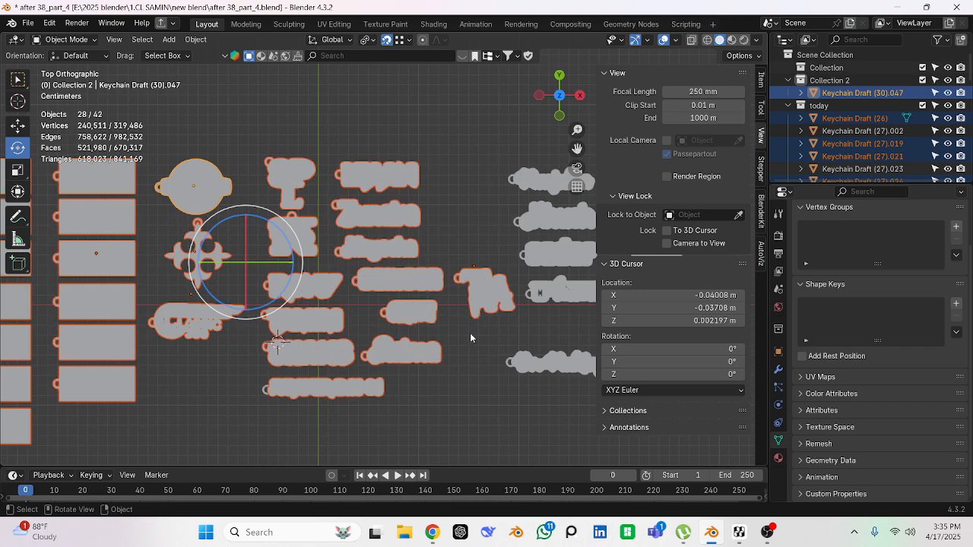
{"action": "left_click", "coordinate": [482, 305]}
{"action": "scroll", "coordinate": [460, 340], "scroll_direction": "up", "scroll_amount": 1}
{"action": "middle_click_drag", "start_coordinate": [460, 339], "coordinate": [445, 323], "text": "shift"}
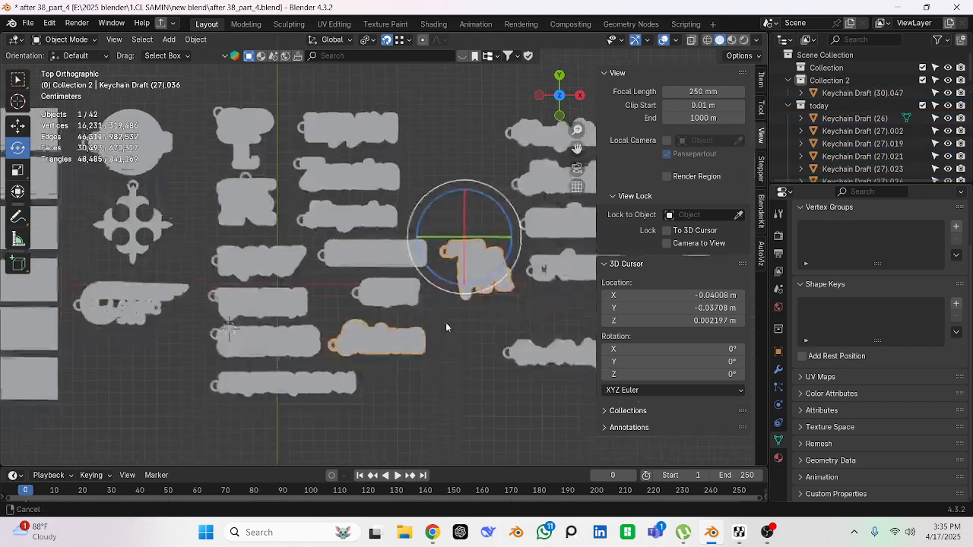
{"action": "scroll", "coordinate": [447, 325], "scroll_direction": "up", "scroll_amount": 3}
{"action": "key", "text": "Tab"}
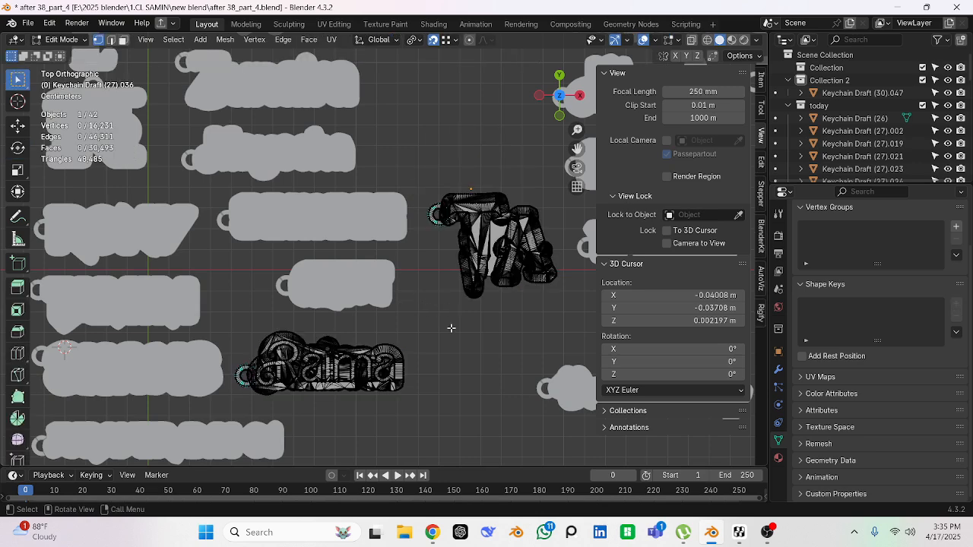
{"action": "key", "text": "p"}
{"action": "left_click", "coordinate": [451, 328]}
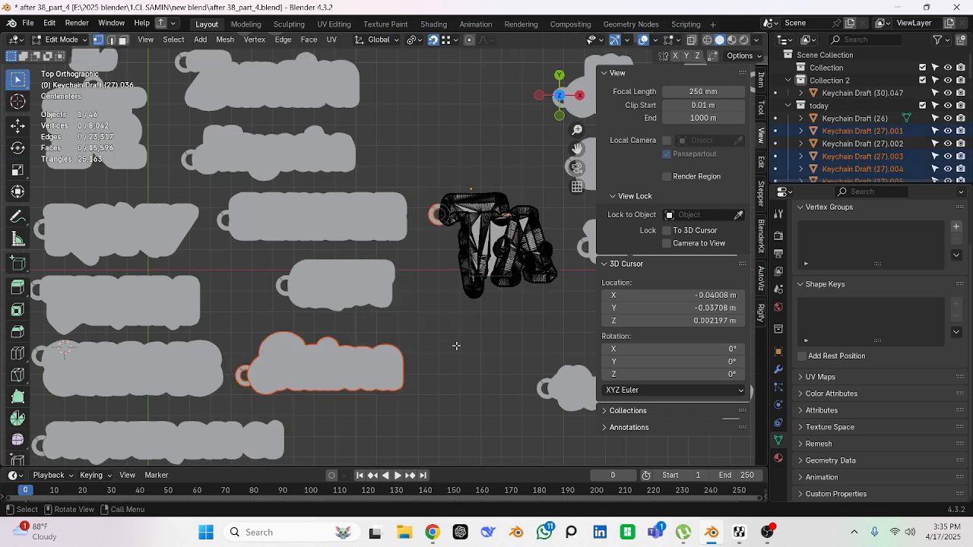
Join the body and ring of the lettered keychain below the TA keychain into one object
{"action": "key", "text": "Tab"}
{"action": "left_click", "coordinate": [329, 374]}
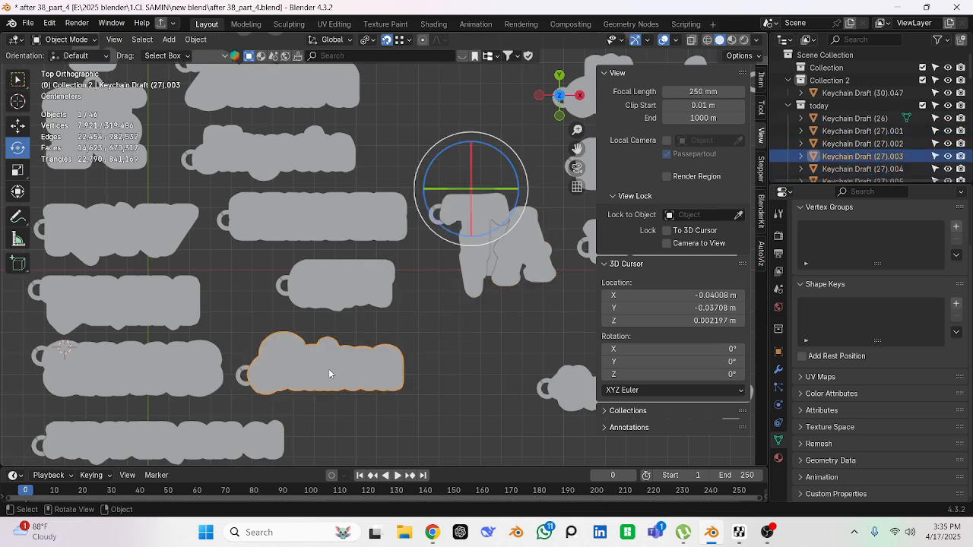
{"action": "left_click", "coordinate": [265, 381], "text": "shift"}
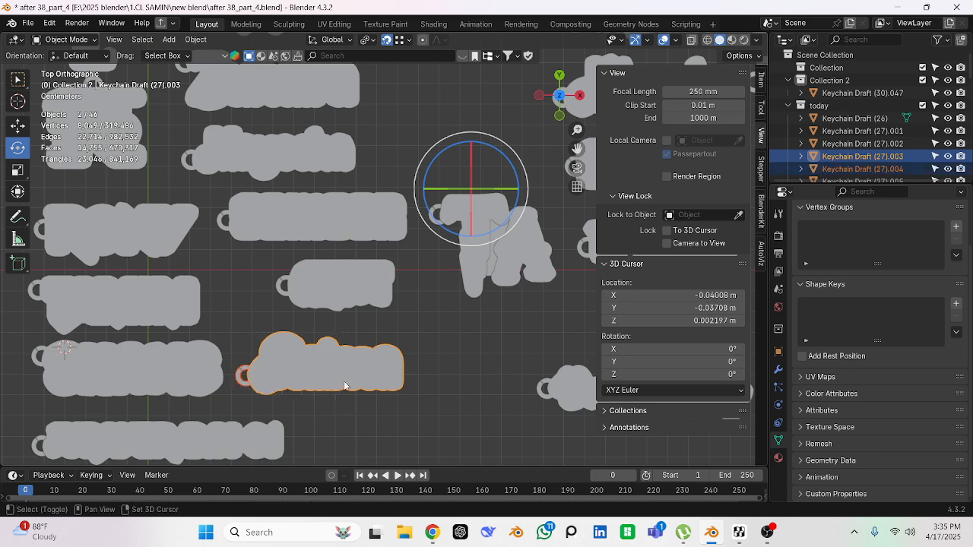
{"action": "middle_click_drag", "start_coordinate": [530, 327], "coordinate": [511, 353], "text": "shift"}
Join the remaining loose parts of the TA keychain into one object, leaving out the neighbouring lettered keychain
{"action": "left_click", "coordinate": [491, 390]}
{"action": "left_click_drag", "start_coordinate": [417, 212], "coordinate": [520, 327]}
{"action": "left_click", "coordinate": [310, 397], "text": "shift"}
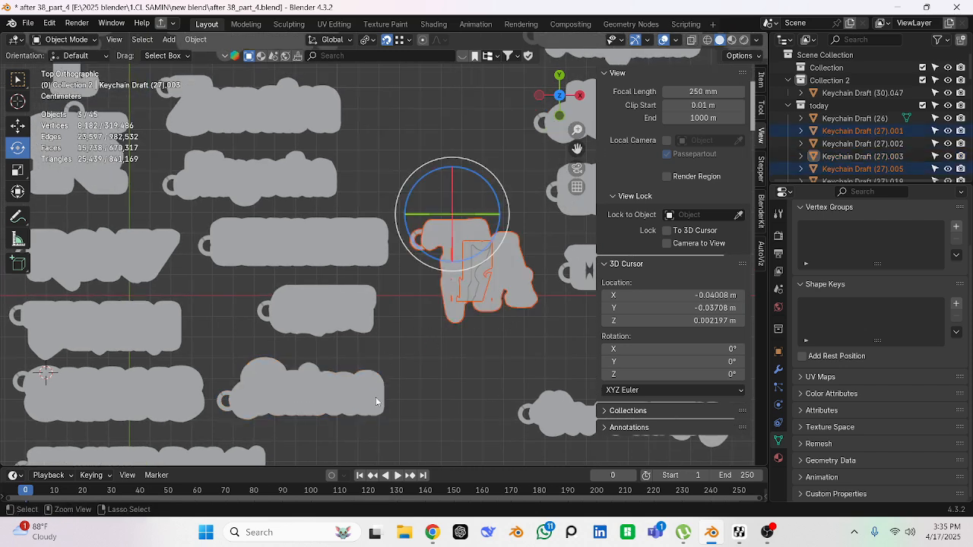
{"action": "left_click", "coordinate": [487, 296], "text": "shift"}
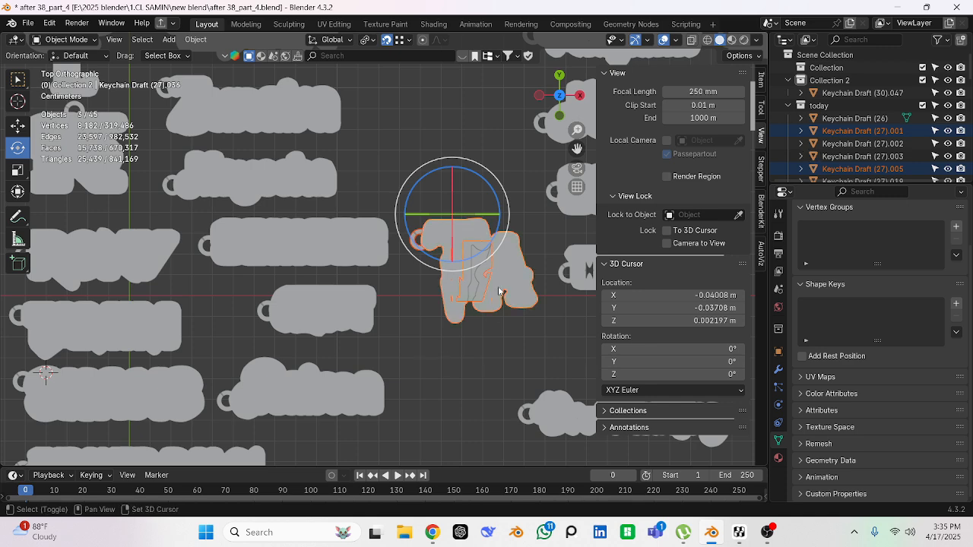
{"action": "key", "text": "ctrl+j"}
{"action": "scroll", "coordinate": [498, 292], "scroll_direction": "down", "scroll_amount": 3}
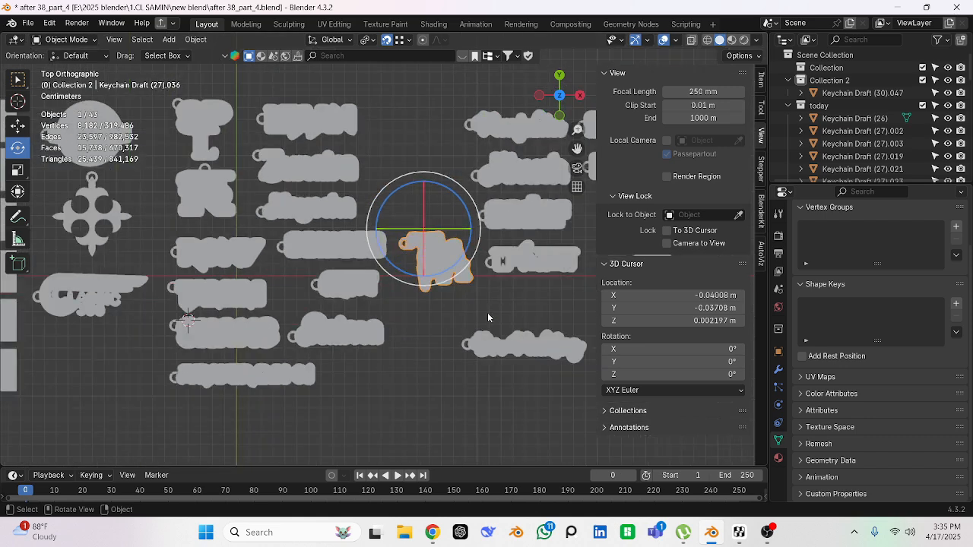
Review the whole layout with all keychains selected, clear the selection, and save the file
{"action": "left_click", "coordinate": [365, 372]}
{"action": "scroll", "coordinate": [365, 373], "scroll_direction": "down", "scroll_amount": 3}
{"action": "scroll", "coordinate": [384, 364], "scroll_direction": "down", "scroll_amount": 3}
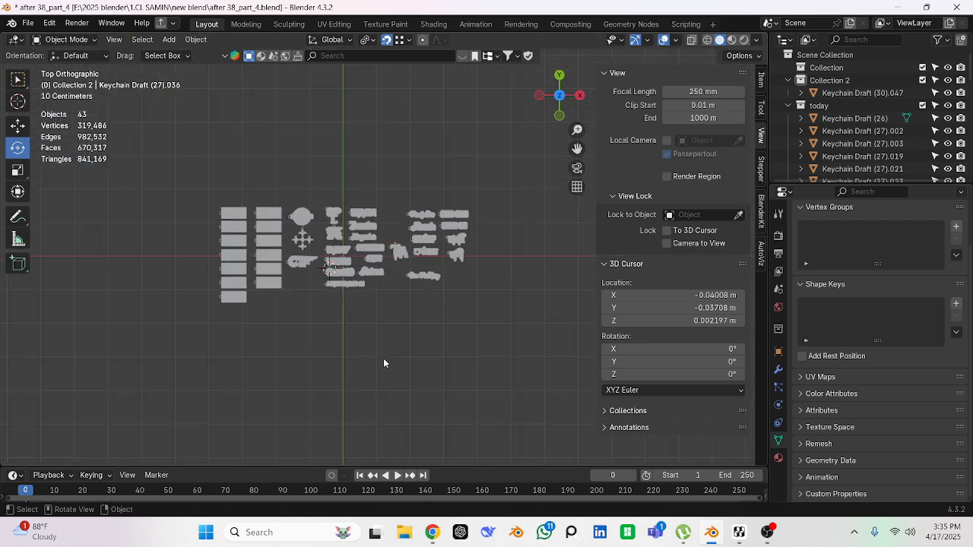
{"action": "key", "text": "a"}
{"action": "scroll", "coordinate": [362, 353], "scroll_direction": "up", "scroll_amount": 5}
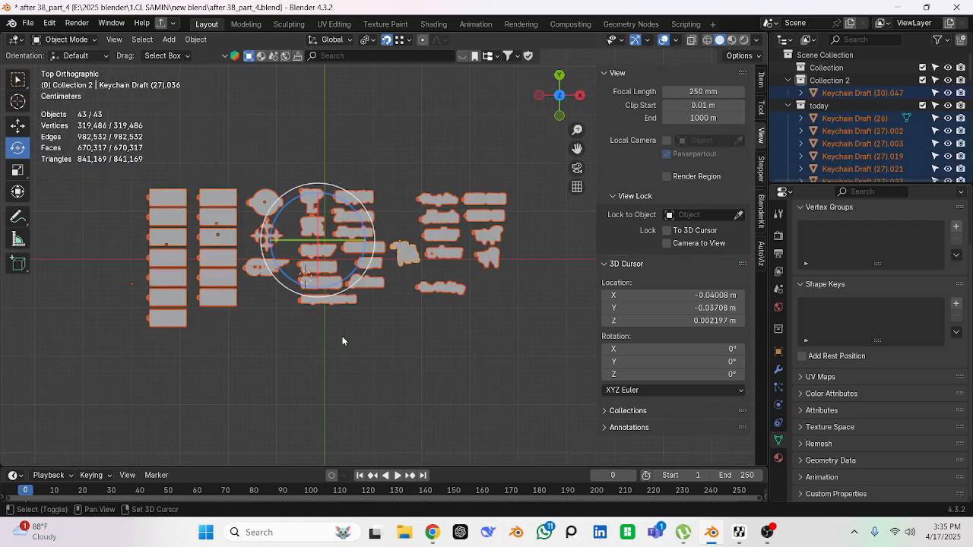
{"action": "scroll", "coordinate": [370, 362], "scroll_direction": "down", "scroll_amount": 4}
{"action": "left_click", "coordinate": [145, 276]}
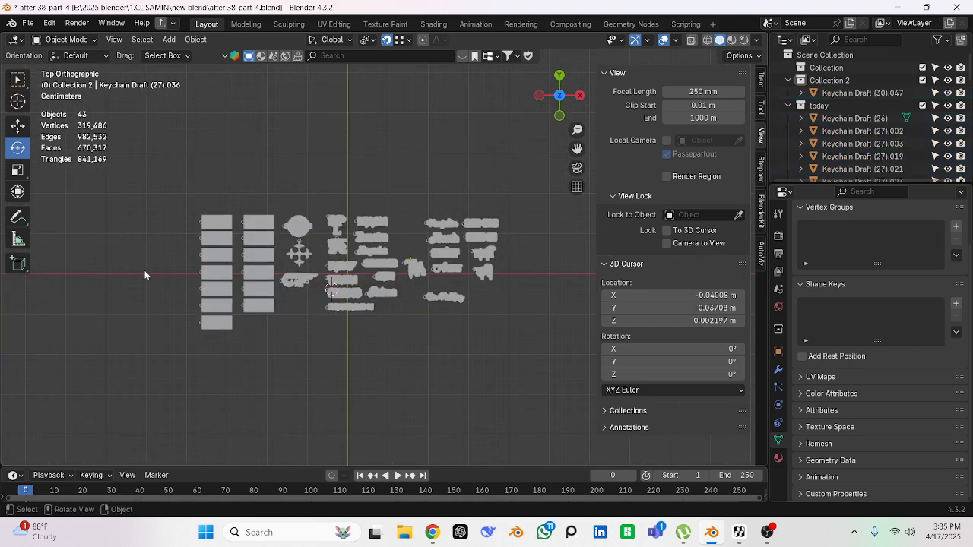
{"action": "scroll", "coordinate": [388, 274], "scroll_direction": "up", "scroll_amount": 2}
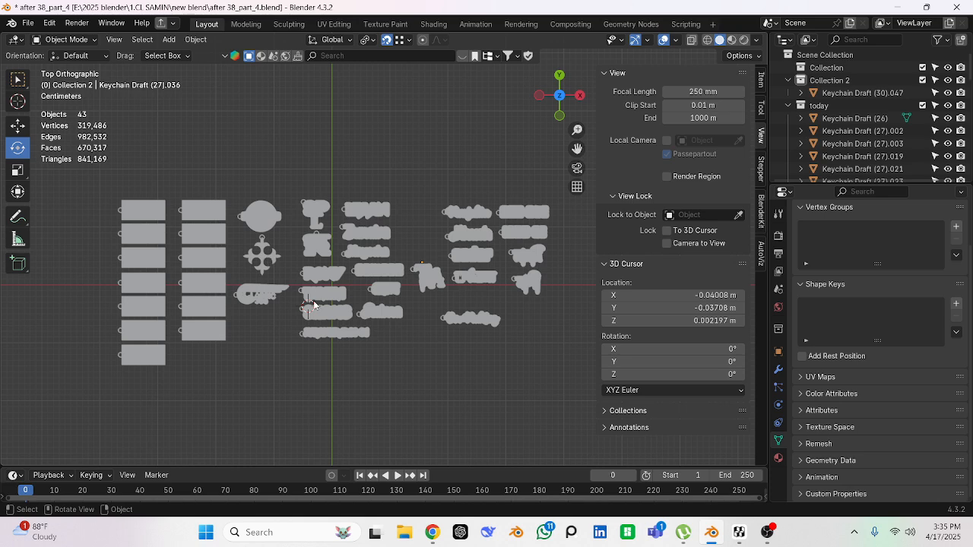
{"action": "scroll", "coordinate": [456, 304], "scroll_direction": "up", "scroll_amount": 3}
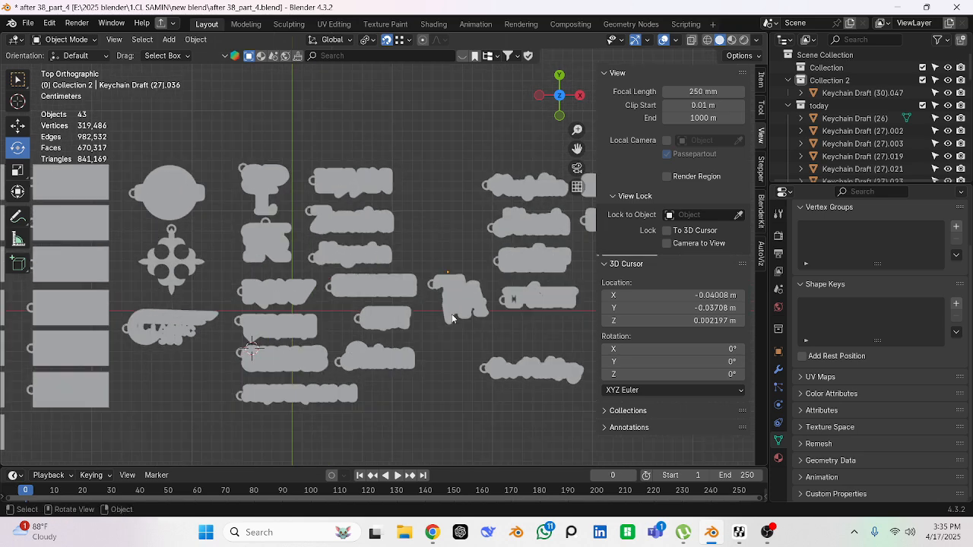
{"action": "key", "text": "ctrl+s"}
Add a single loop cut with factor -1 around the outer side wall of the Bengali-lettered keychain beside TA
{"action": "scroll", "coordinate": [440, 335], "scroll_direction": "up", "scroll_amount": 1}
{"action": "middle_click_drag", "start_coordinate": [439, 335], "coordinate": [460, 232]}
{"action": "scroll", "coordinate": [399, 257], "scroll_direction": "up", "scroll_amount": 5}
{"action": "scroll", "coordinate": [305, 274], "scroll_direction": "down", "scroll_amount": 4}
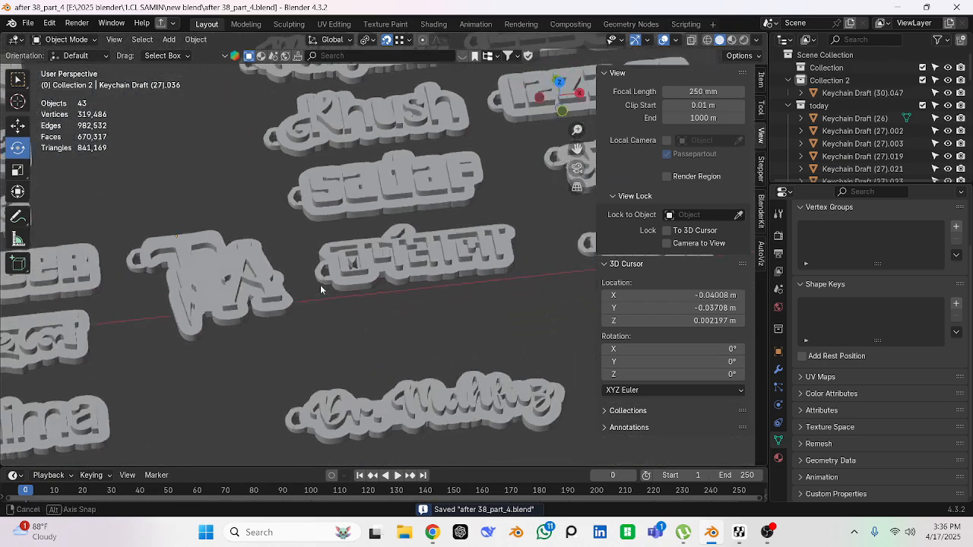
{"action": "middle_click_drag", "start_coordinate": [320, 284], "coordinate": [318, 259]}
{"action": "scroll", "coordinate": [311, 286], "scroll_direction": "up", "scroll_amount": 5}
{"action": "scroll", "coordinate": [353, 315], "scroll_direction": "up", "scroll_amount": 2}
{"action": "middle_click_drag", "start_coordinate": [360, 313], "coordinate": [342, 217], "text": "shift"}
{"action": "left_click", "coordinate": [352, 315]}
{"action": "key", "text": "Tab"}
{"action": "scroll", "coordinate": [352, 315], "scroll_direction": "up", "scroll_amount": 3}
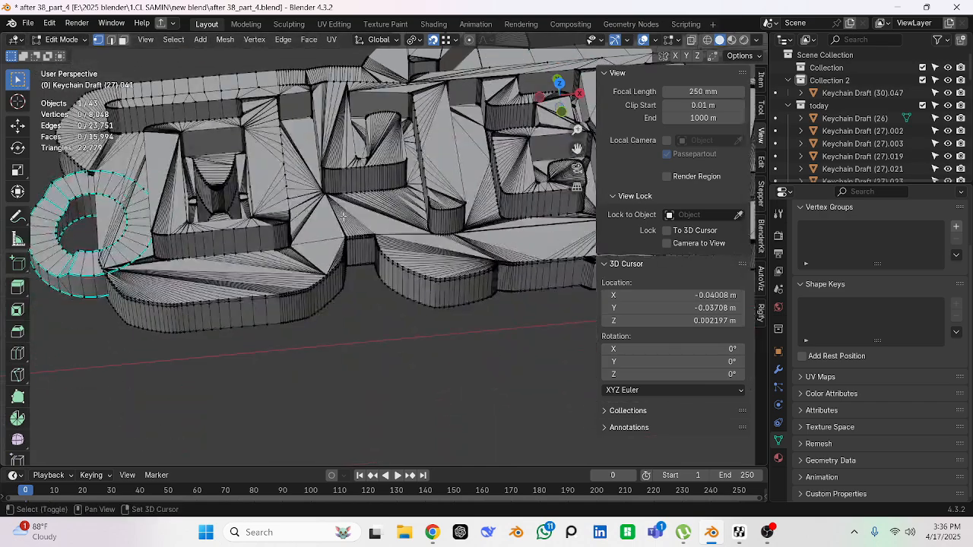
{"action": "key", "text": "ctrl+r"}
{"action": "left_click", "coordinate": [321, 302]}
{"action": "left_click", "coordinate": [321, 303]}
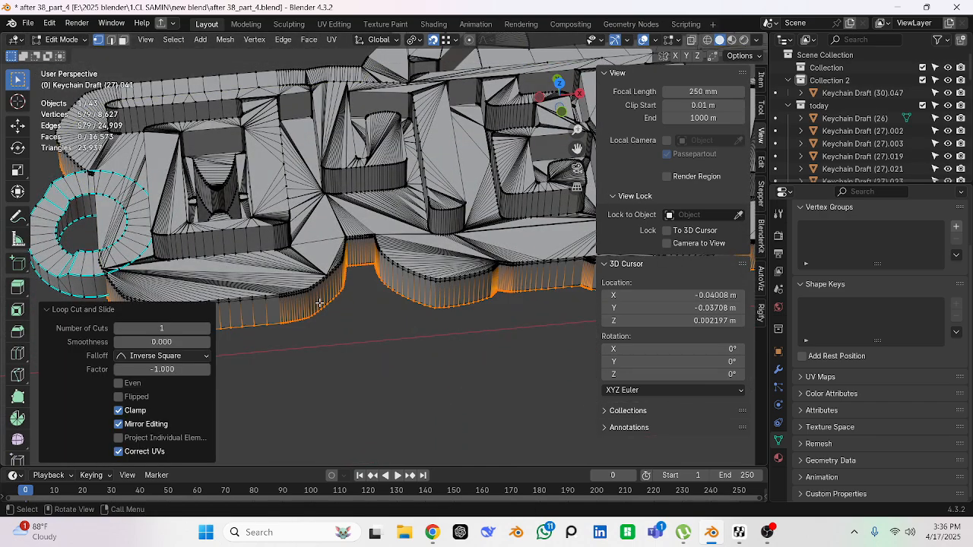
Fill the Bengali-lettered keychain's outline loop with a face and move a duplicate of it along the Z axis
{"action": "left_click", "coordinate": [329, 261], "text": "alt"}
{"action": "key", "text": "g"}
{"action": "key", "text": "z"}
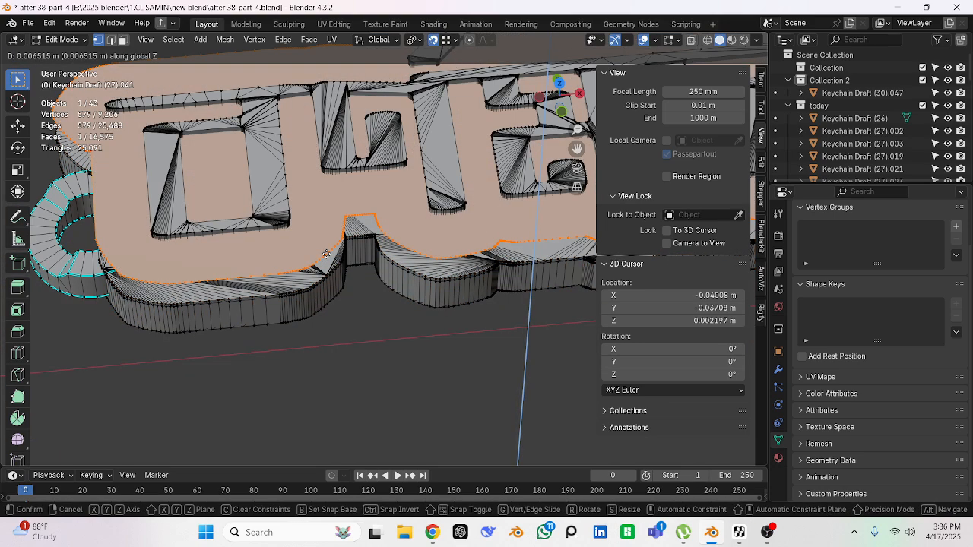
{"action": "left_click", "coordinate": [326, 263]}
{"action": "key", "text": "Tab"}
Check the edited keychain among its neighbours and save the file
{"action": "scroll", "coordinate": [338, 312], "scroll_direction": "down", "scroll_amount": 6}
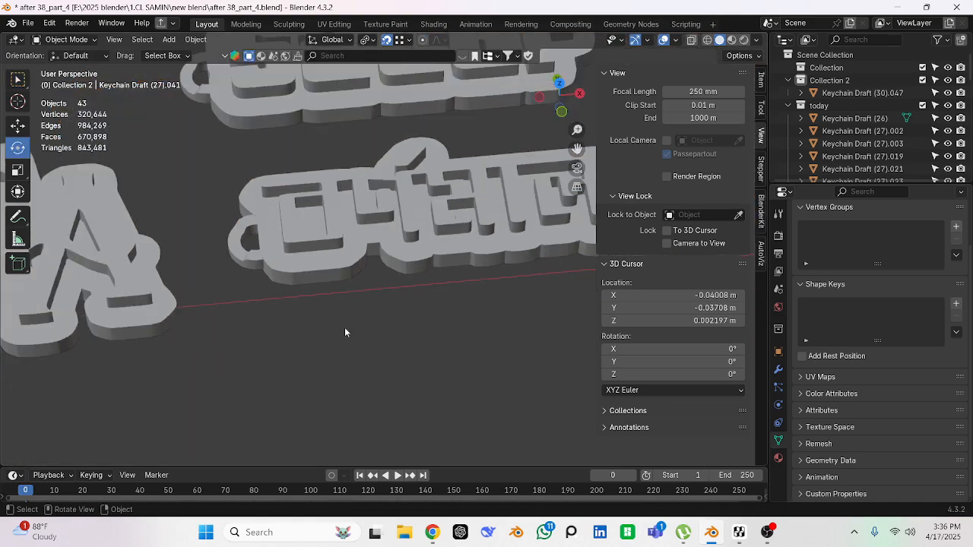
{"action": "middle_click_drag", "start_coordinate": [345, 327], "coordinate": [378, 323]}
{"action": "key", "text": "ctrl+s"}
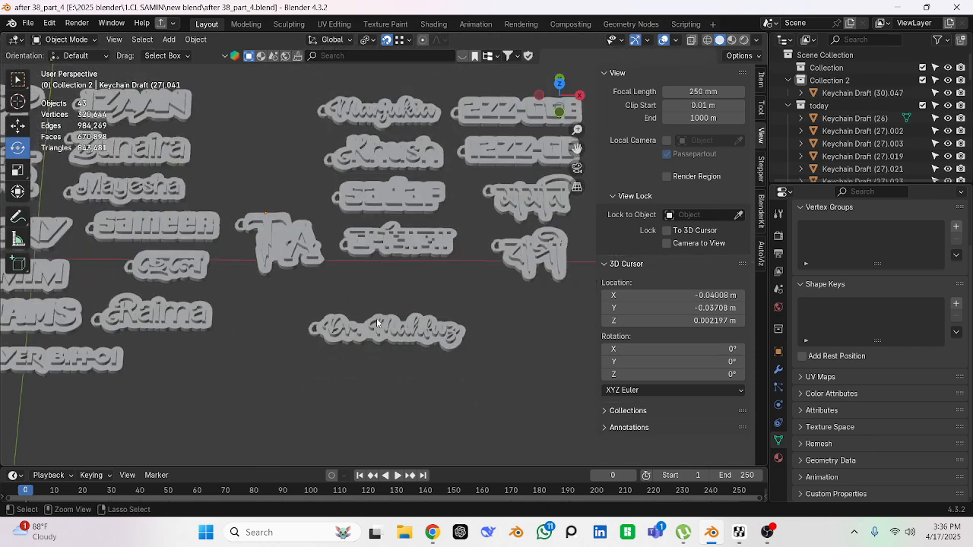
Select all the letter-shaped, round, cross and winged keychains together in top view
{"action": "key", "text": "KP_7"}
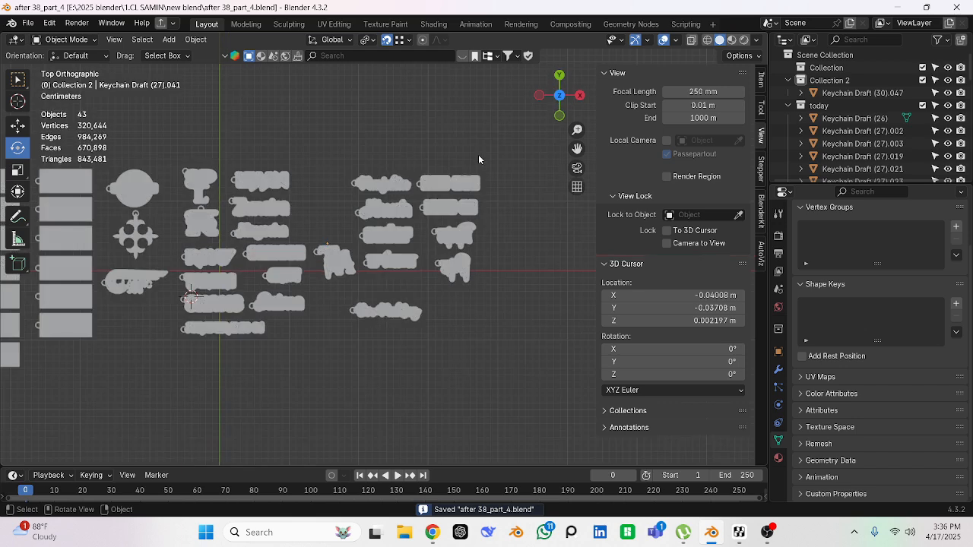
{"action": "left_click_drag", "start_coordinate": [476, 158], "coordinate": [423, 315]}
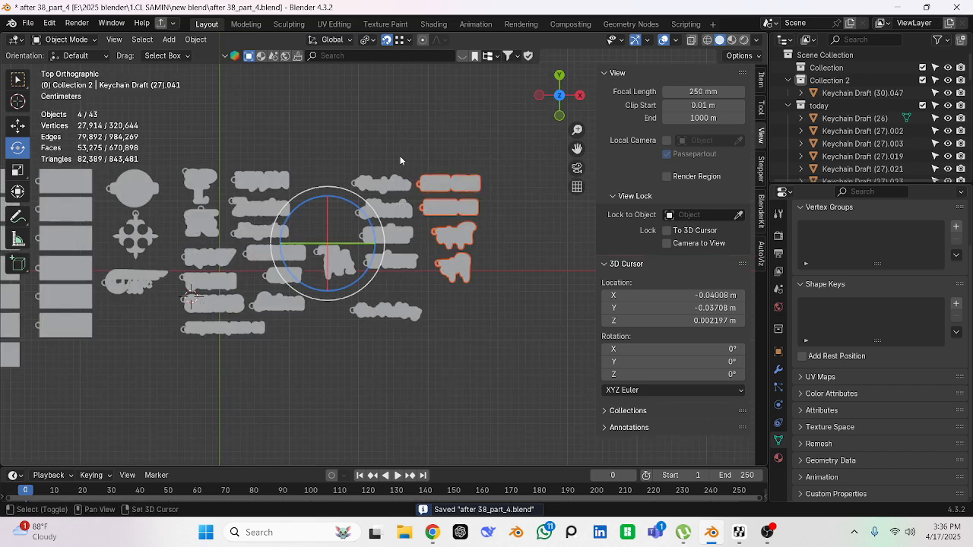
{"action": "left_click", "coordinate": [346, 278], "text": "shift"}
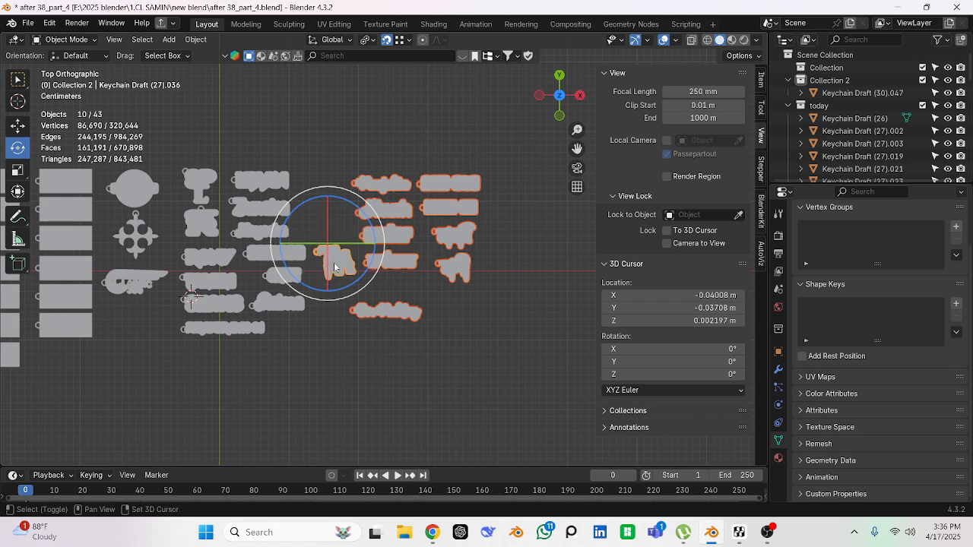
{"action": "left_click_drag", "start_coordinate": [254, 127], "coordinate": [283, 320]}
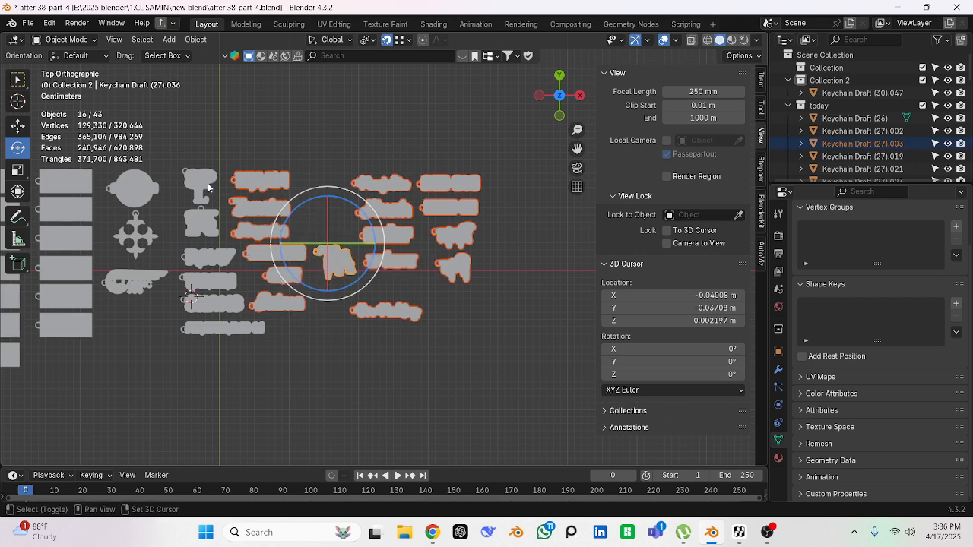
{"action": "left_click", "coordinate": [207, 185], "text": "shift"}
{"action": "left_click", "coordinate": [211, 226], "text": "shift"}
{"action": "left_click_drag", "start_coordinate": [218, 349], "coordinate": [222, 290], "text": "shift"}
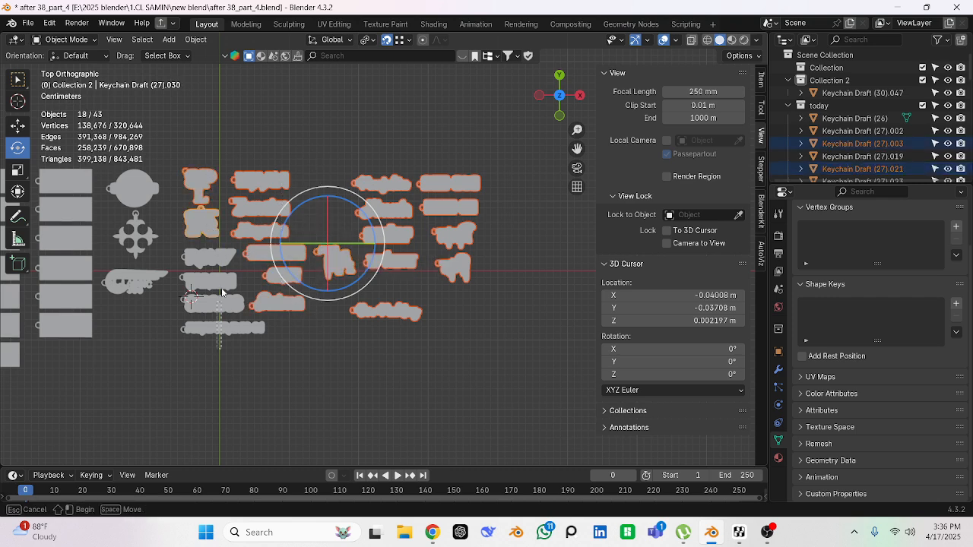
{"action": "left_click_drag", "start_coordinate": [219, 254], "coordinate": [149, 251], "text": "shift"}
{"action": "left_click", "coordinate": [139, 252], "text": "shift"}
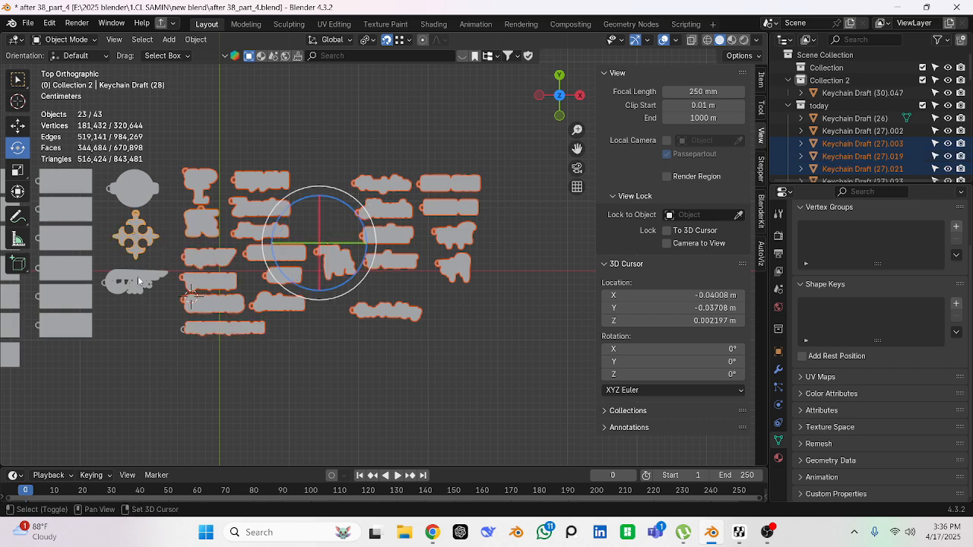
{"action": "left_click", "coordinate": [141, 280], "text": "shift"}
{"action": "left_click", "coordinate": [147, 183], "text": "shift"}
Add both columns of rectangular plate keychains to the selection and invert it to pick the stray objects
{"action": "middle_click_drag", "start_coordinate": [249, 127], "coordinate": [413, 124], "text": "shift"}
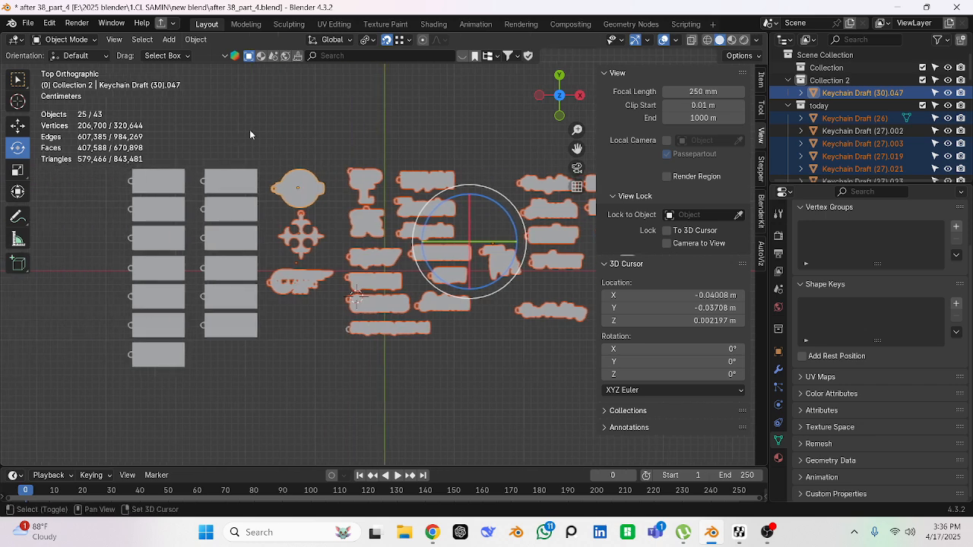
{"action": "left_click_drag", "start_coordinate": [253, 133], "coordinate": [235, 356], "text": "shift"}
{"action": "left_click_drag", "start_coordinate": [143, 151], "coordinate": [167, 369], "text": "shift"}
{"action": "middle_click_drag", "start_coordinate": [194, 141], "coordinate": [200, 140], "text": "shift"}
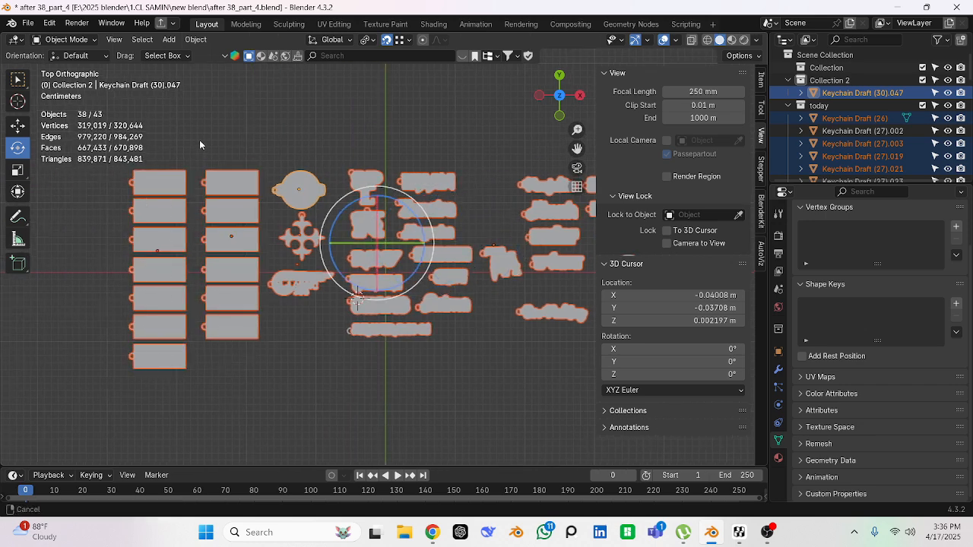
{"action": "scroll", "coordinate": [200, 141], "scroll_direction": "down", "scroll_amount": 3}
{"action": "middle_click_drag", "start_coordinate": [258, 177], "coordinate": [205, 195], "text": "shift"}
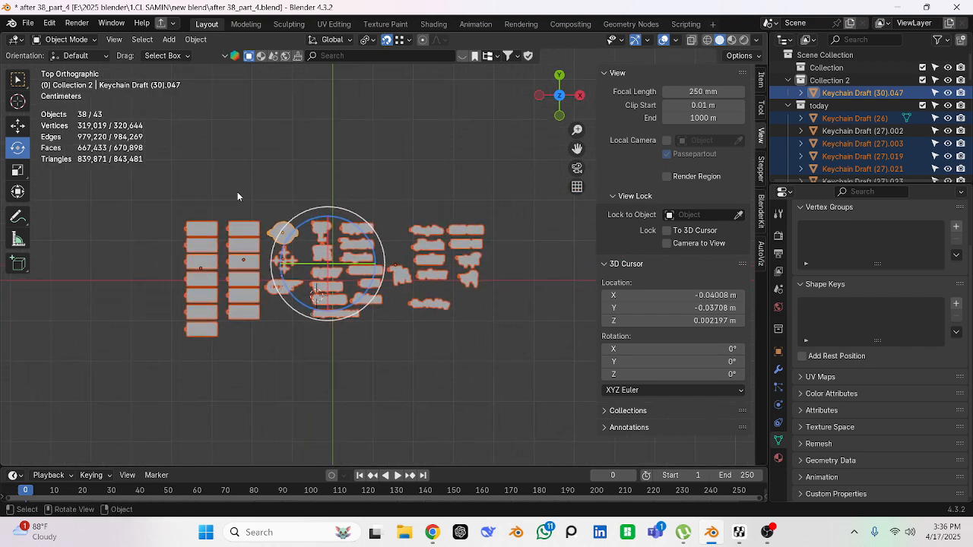
{"action": "key", "text": "ctrl+i"}
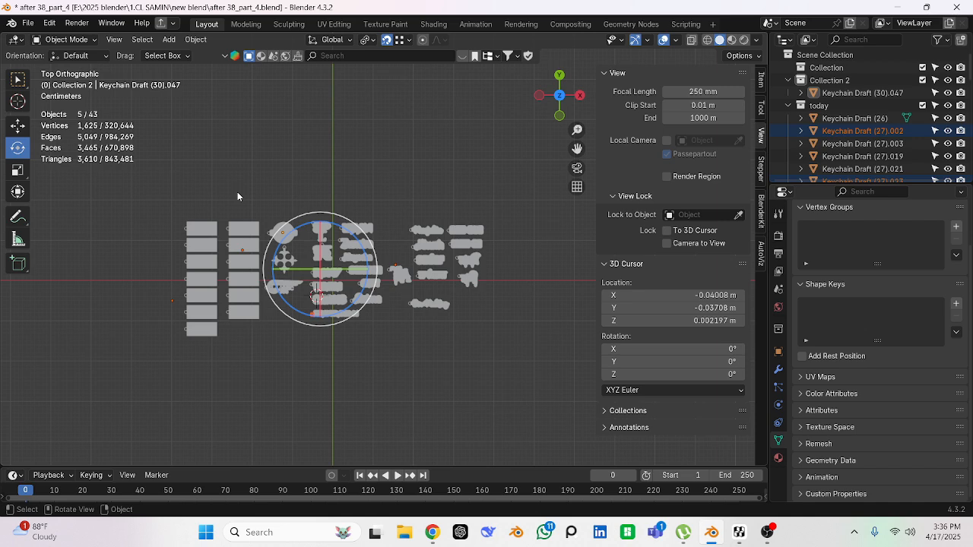
Try to move the stray objects away from the layout by about -0.68 m in X and -0.05 m in Y
{"action": "scroll", "coordinate": [238, 196], "scroll_direction": "down", "scroll_amount": 2}
{"action": "middle_click_drag", "start_coordinate": [332, 191], "coordinate": [338, 194], "text": "shift"}
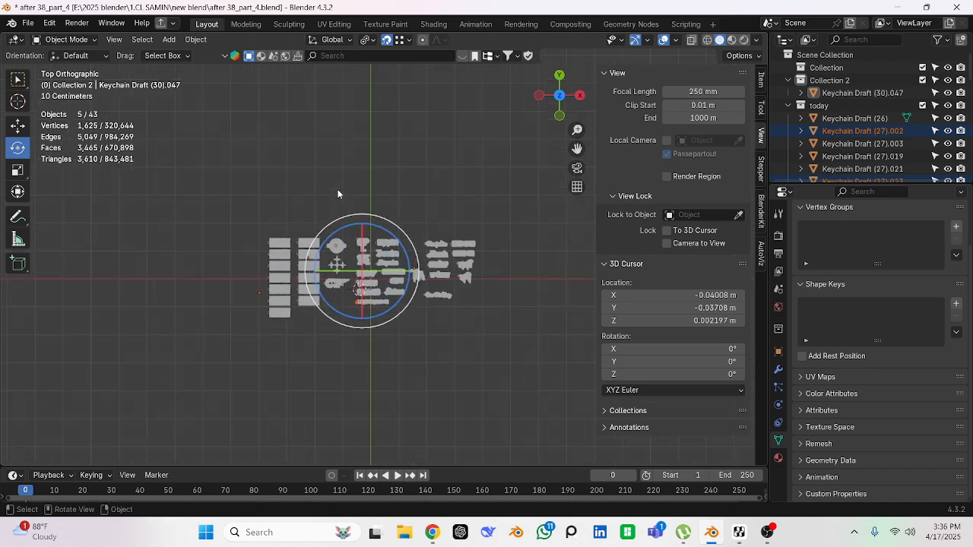
{"action": "key", "text": "g"}
{"action": "left_click", "coordinate": [147, 205]}
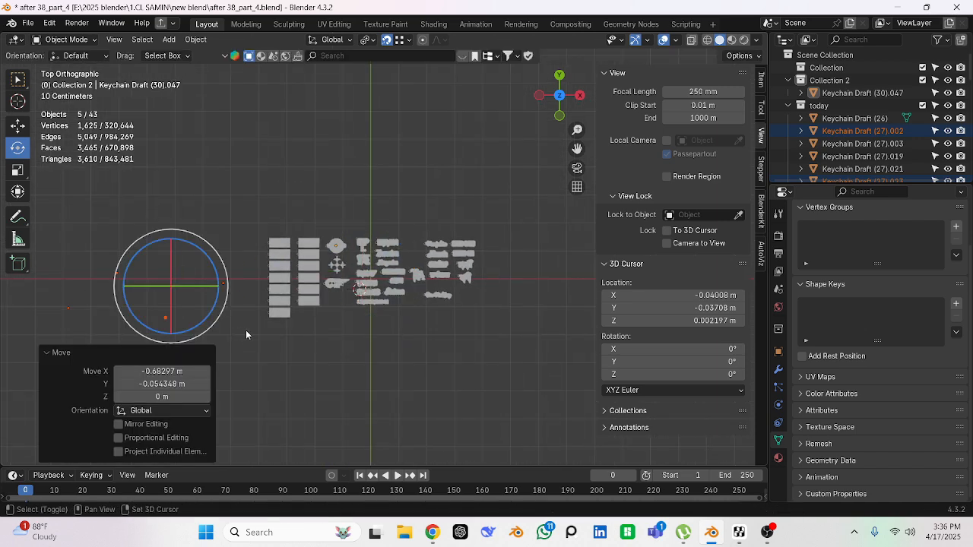
Deselect the loose ring of the lowest keychain in the central group
{"action": "scroll", "coordinate": [290, 361], "scroll_direction": "up", "scroll_amount": 6}
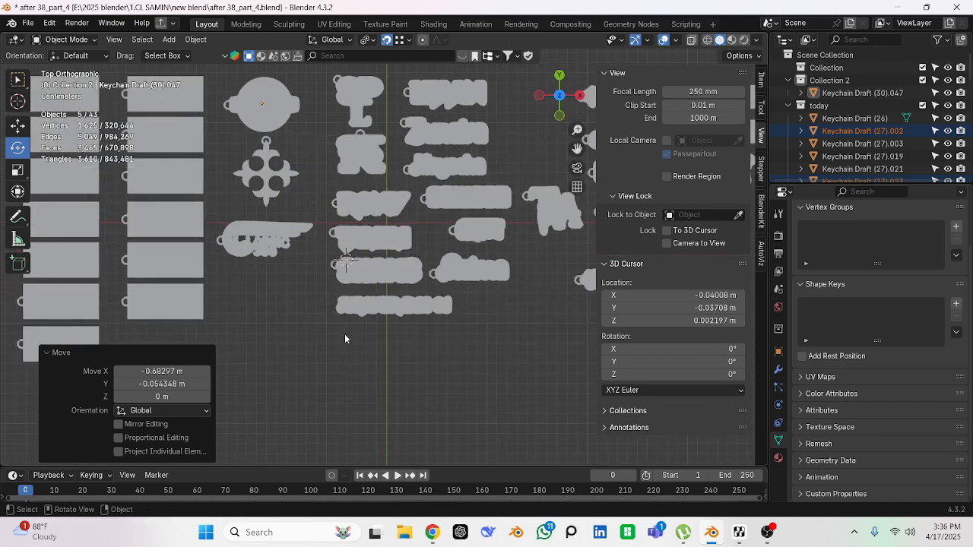
{"action": "scroll", "coordinate": [332, 348], "scroll_direction": "up", "scroll_amount": 3}
{"action": "scroll", "coordinate": [331, 347], "scroll_direction": "down", "scroll_amount": 4}
{"action": "middle_click_drag", "start_coordinate": [336, 328], "coordinate": [394, 294], "text": "shift"}
{"action": "scroll", "coordinate": [401, 300], "scroll_direction": "up", "scroll_amount": 3}
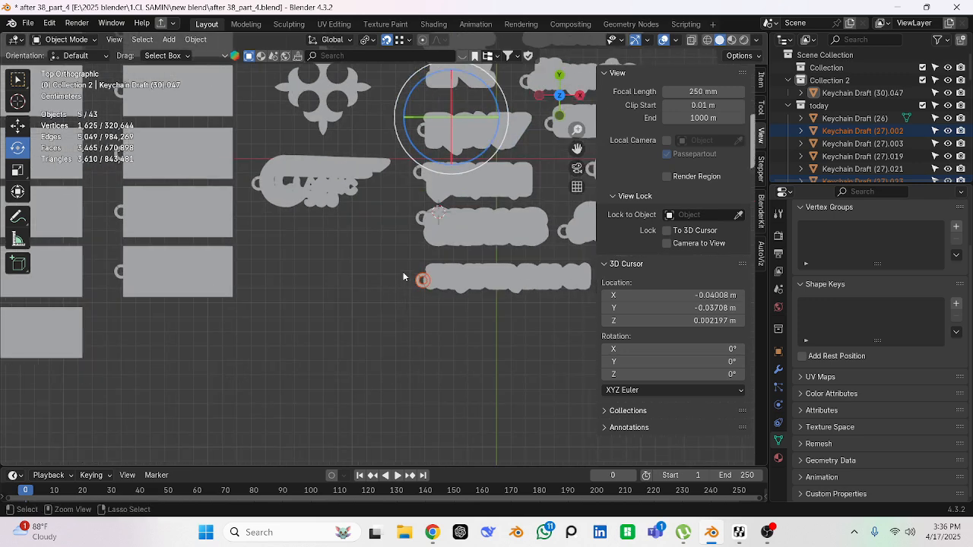
{"action": "left_click_drag", "start_coordinate": [402, 272], "coordinate": [432, 298], "text": "ctrl"}
Delete the remaining selected stray objects from the scene and save the file
{"action": "scroll", "coordinate": [368, 322], "scroll_direction": "down", "scroll_amount": 3}
{"action": "middle_click_drag", "start_coordinate": [342, 320], "coordinate": [439, 294], "text": "shift"}
{"action": "scroll", "coordinate": [439, 294], "scroll_direction": "down", "scroll_amount": 2}
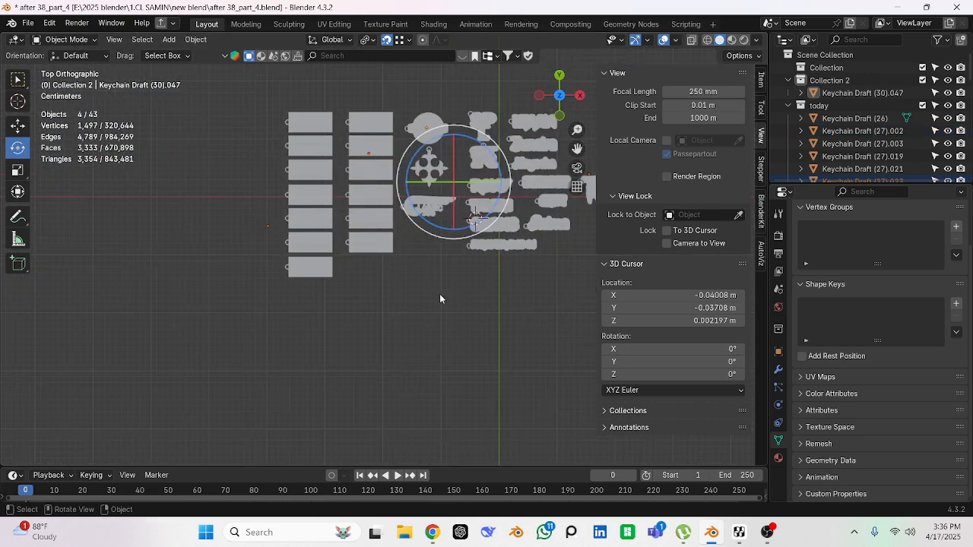
{"action": "key", "text": "g"}
{"action": "left_click", "coordinate": [294, 346]}
{"action": "key", "text": "x"}
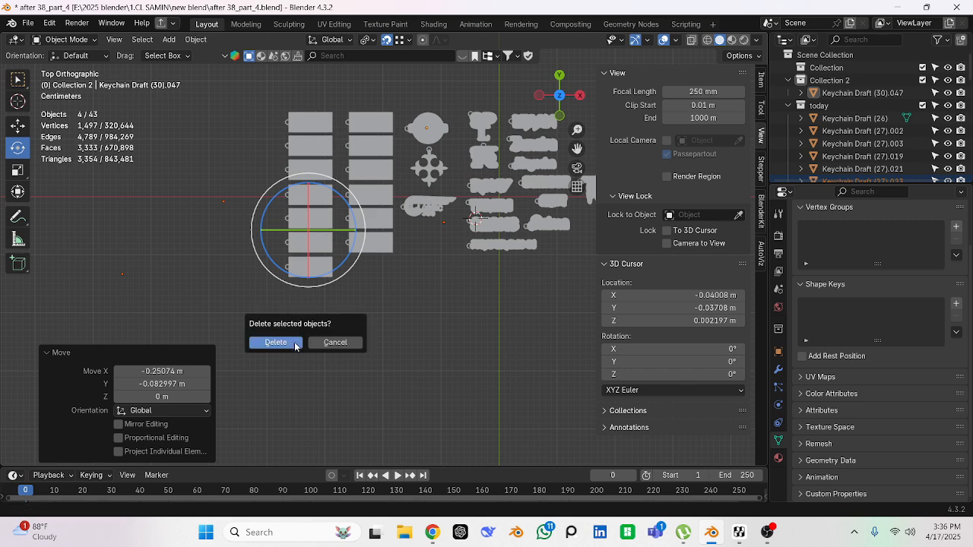
{"action": "left_click", "coordinate": [276, 342]}
{"action": "scroll", "coordinate": [346, 325], "scroll_direction": "down", "scroll_amount": 2}
{"action": "scroll", "coordinate": [346, 325], "scroll_direction": "up", "scroll_amount": 2}
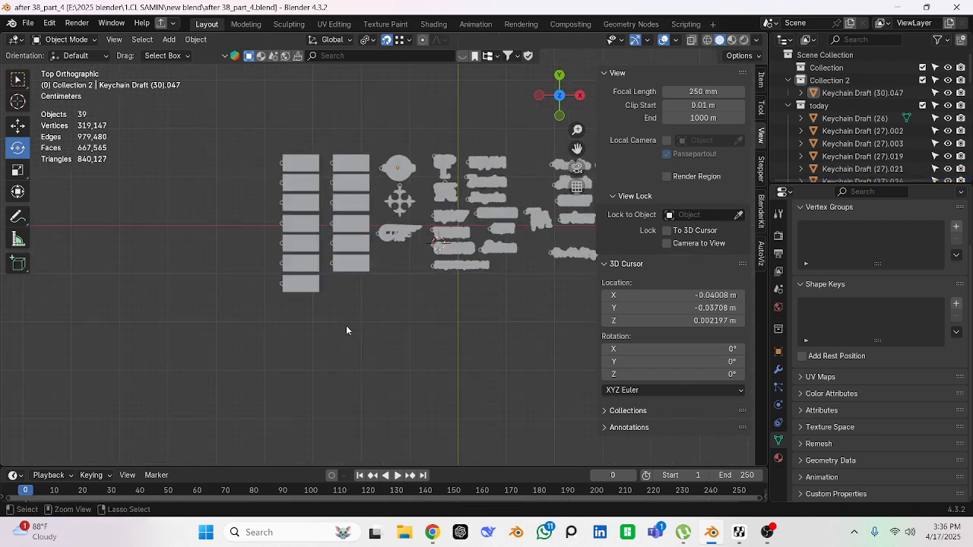
{"action": "scroll", "coordinate": [346, 330], "scroll_direction": "up", "scroll_amount": 8}
{"action": "key", "text": "ctrl+s"}
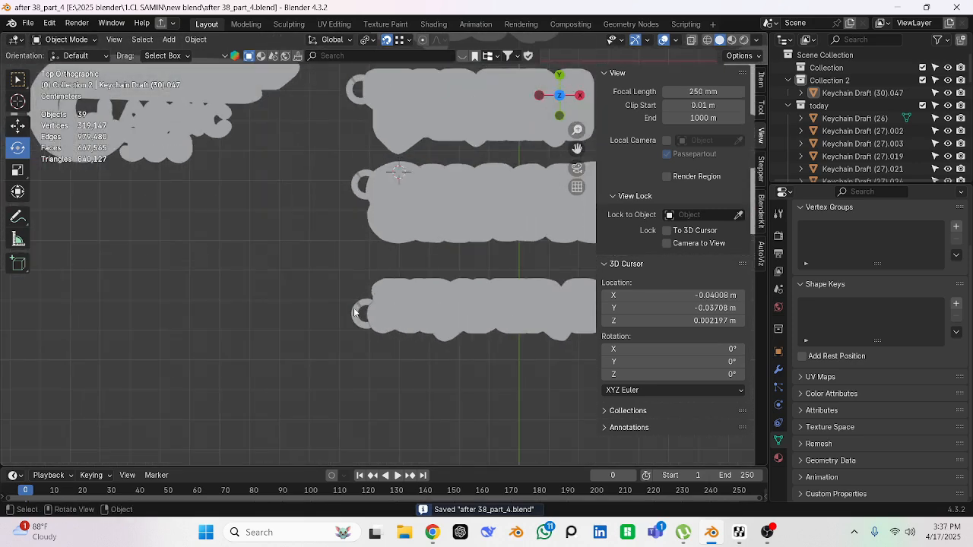
Join the loose ring and the body of the lowest central keychain into one object and save the file
{"action": "left_click", "coordinate": [355, 311]}
{"action": "scroll", "coordinate": [353, 328], "scroll_direction": "up", "scroll_amount": 3}
{"action": "left_click", "coordinate": [430, 300], "text": "shift"}
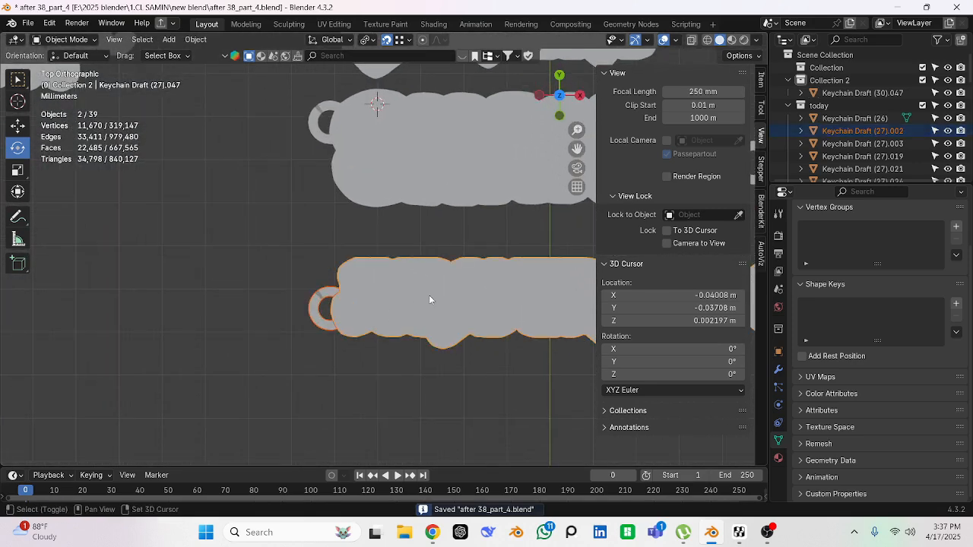
{"action": "key", "text": "ctrl+j"}
{"action": "scroll", "coordinate": [430, 319], "scroll_direction": "down", "scroll_amount": 2}
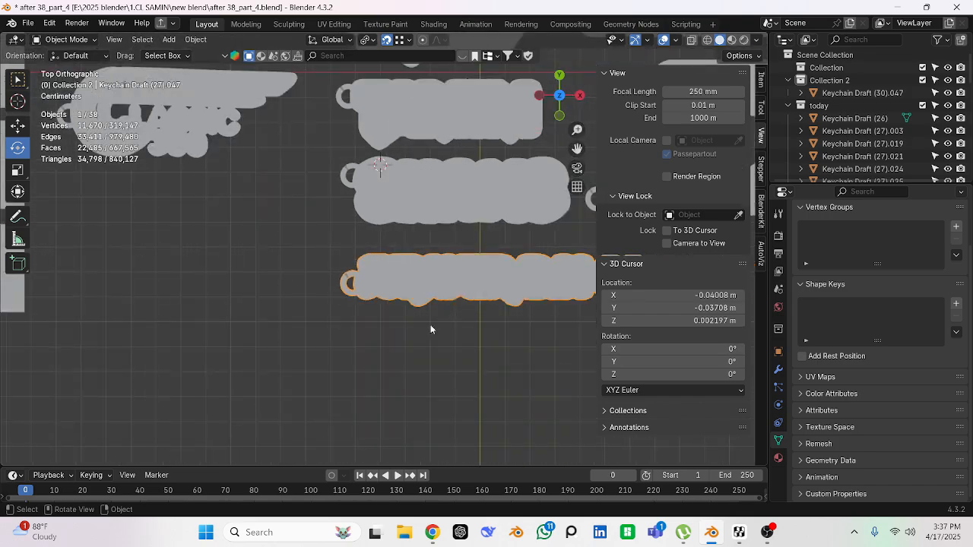
{"action": "scroll", "coordinate": [330, 349], "scroll_direction": "down", "scroll_amount": 6}
{"action": "key", "text": "alt+a"}
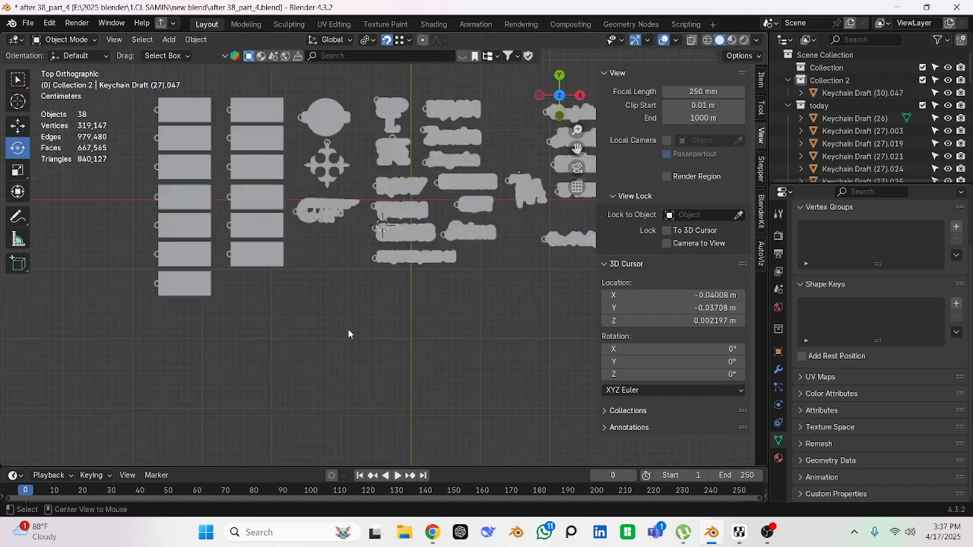
{"action": "middle_click_drag", "start_coordinate": [348, 329], "coordinate": [361, 271]}
{"action": "key", "text": "ctrl+s"}
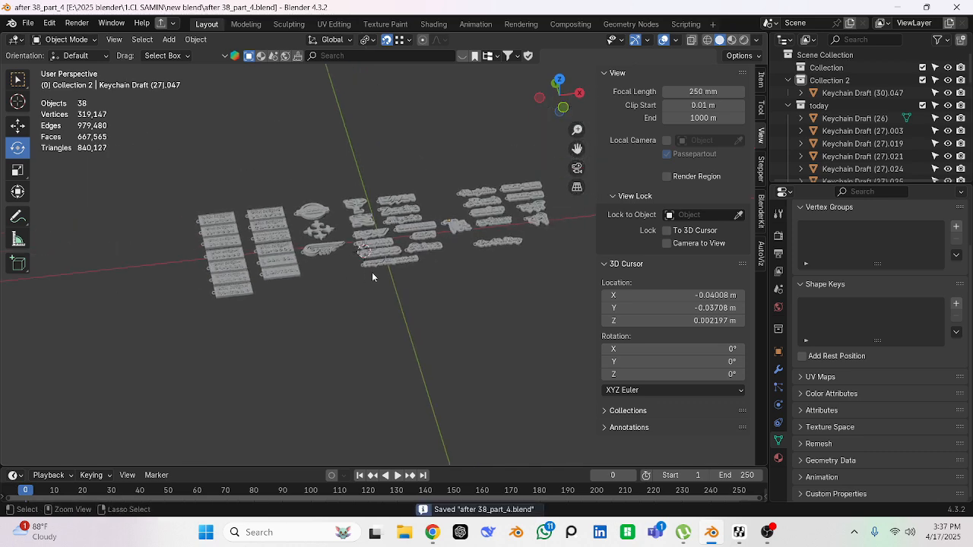
Examine the transform values and dimensions of individual keychains, including the lowest central one and the Classic 350
{"action": "scroll", "coordinate": [372, 273], "scroll_direction": "up", "scroll_amount": 3}
{"action": "left_click", "coordinate": [372, 274]}
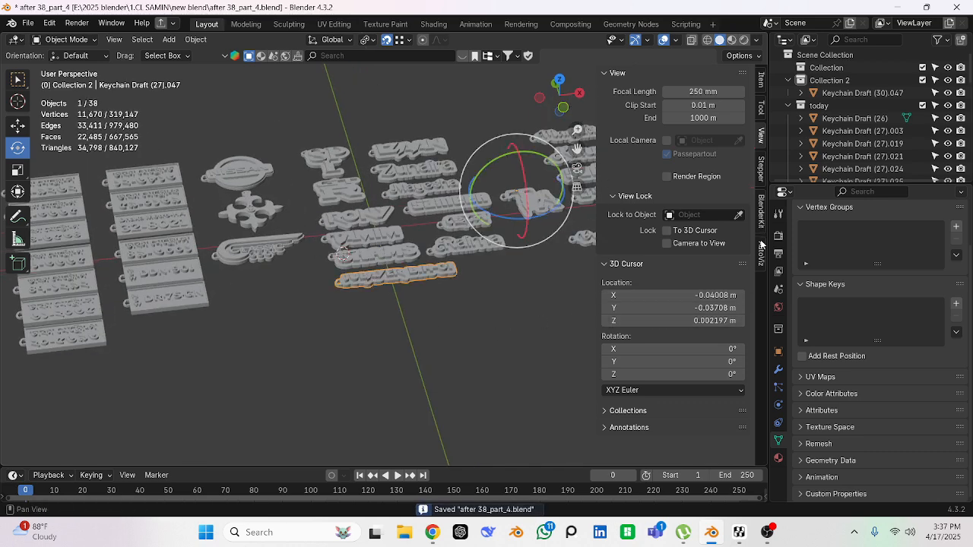
{"action": "left_click", "coordinate": [761, 245]}
{"action": "left_click", "coordinate": [761, 83]}
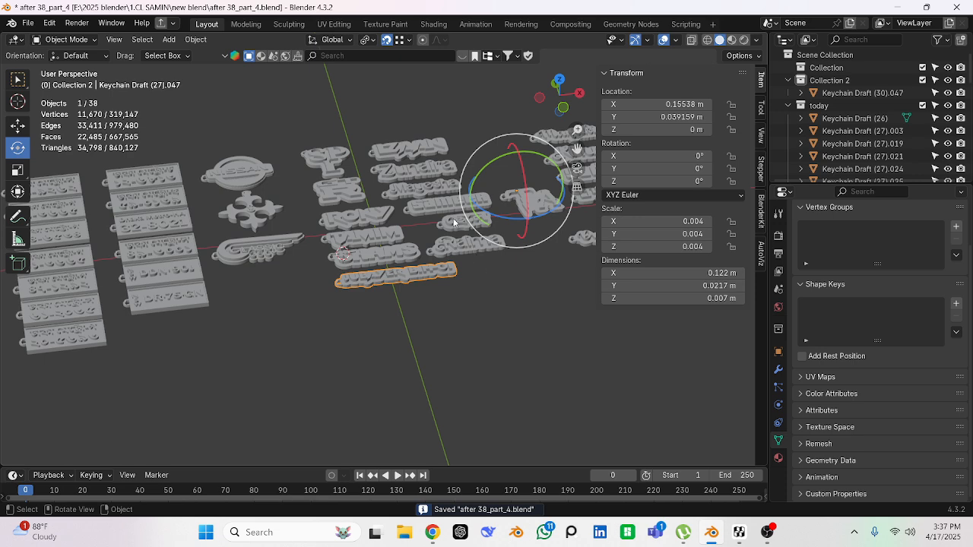
{"action": "left_click", "coordinate": [430, 200]}
{"action": "left_click", "coordinate": [174, 289]}
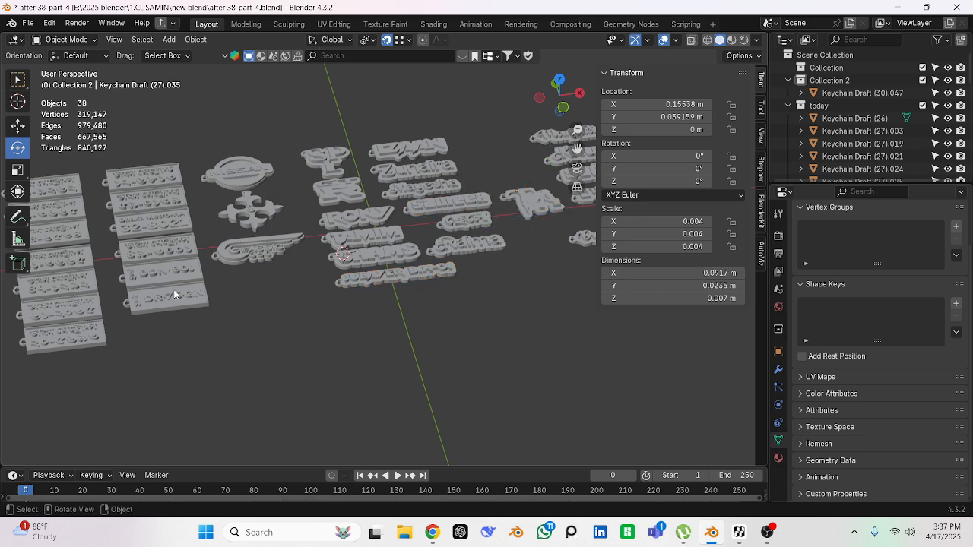
{"action": "left_click", "coordinate": [259, 343]}
{"action": "scroll", "coordinate": [259, 343], "scroll_direction": "down", "scroll_amount": 2}
{"action": "scroll", "coordinate": [228, 255], "scroll_direction": "up", "scroll_amount": 1}
{"action": "left_click", "coordinate": [260, 245]}
{"action": "scroll", "coordinate": [252, 152], "scroll_direction": "up", "scroll_amount": 3}
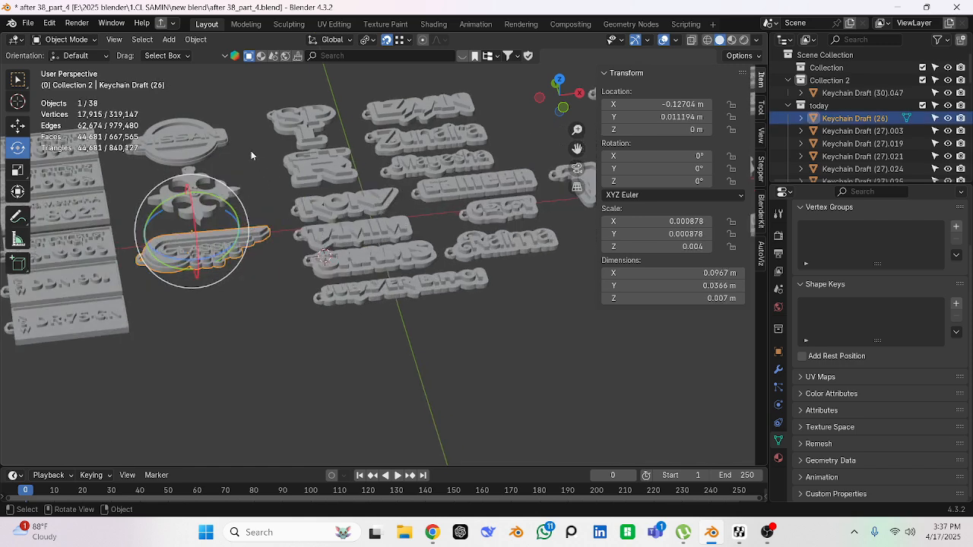
Save the file and review the whole keychain layout from above and in perspective
{"action": "scroll", "coordinate": [329, 344], "scroll_direction": "down", "scroll_amount": 3}
{"action": "key", "text": "KP_7"}
{"action": "scroll", "coordinate": [328, 344], "scroll_direction": "down", "scroll_amount": 2}
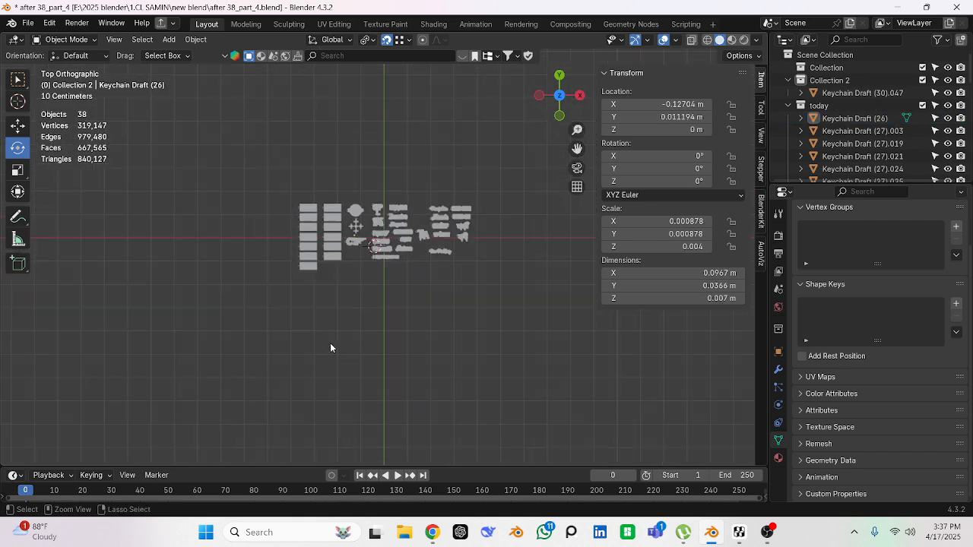
{"action": "scroll", "coordinate": [330, 348], "scroll_direction": "up", "scroll_amount": 4}
{"action": "key", "text": "ctrl+s"}
{"action": "middle_click_drag", "start_coordinate": [344, 351], "coordinate": [309, 320]}
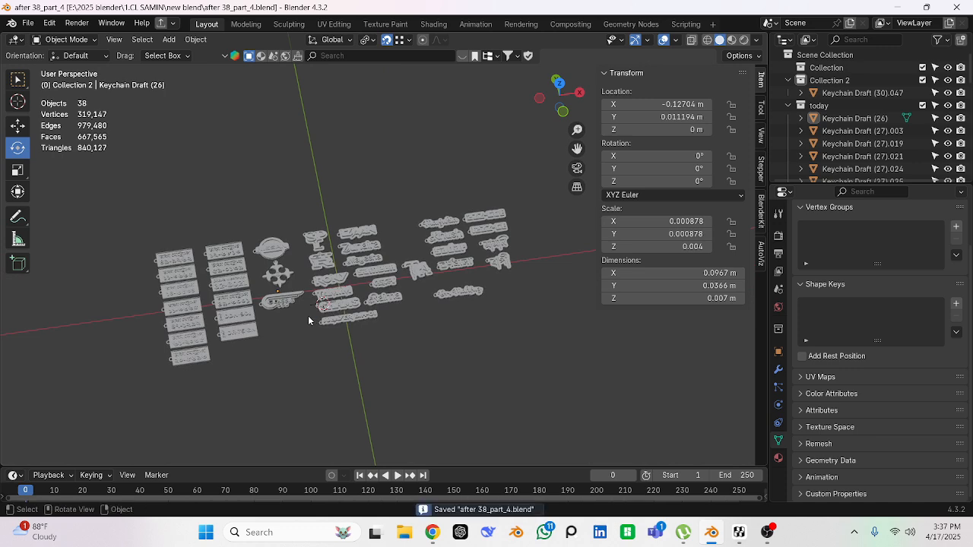
{"action": "scroll", "coordinate": [449, 253], "scroll_direction": "up", "scroll_amount": 3}
{"action": "middle_click_drag", "start_coordinate": [450, 252], "coordinate": [437, 259]}
{"action": "middle_click_drag", "start_coordinate": [338, 259], "coordinate": [361, 262], "text": "shift"}
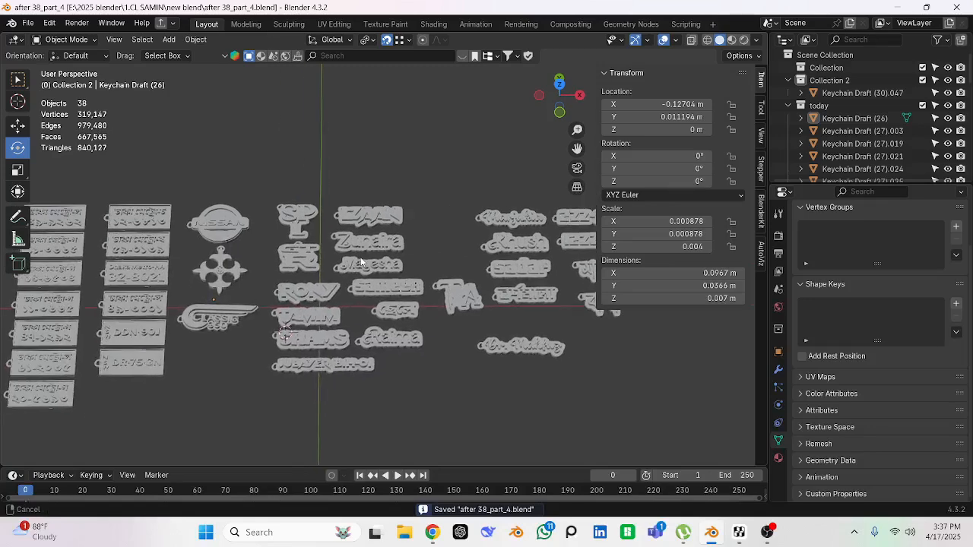
{"action": "scroll", "coordinate": [364, 257], "scroll_direction": "up", "scroll_amount": 4}
Add a Remesh modifier to the SPL keychain and open its voxel size for editing
{"action": "left_click", "coordinate": [300, 215]}
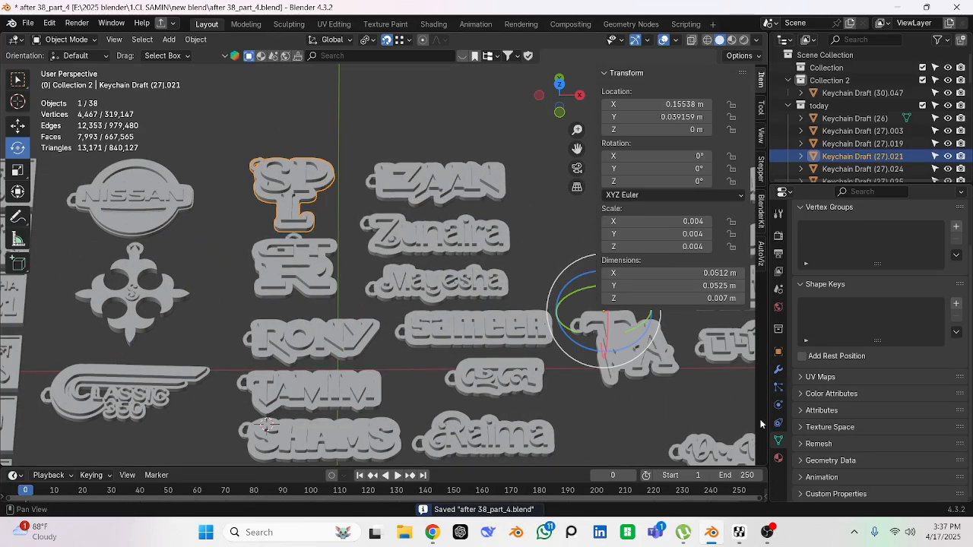
{"action": "left_click", "coordinate": [778, 370]}
{"action": "left_click", "coordinate": [887, 234]}
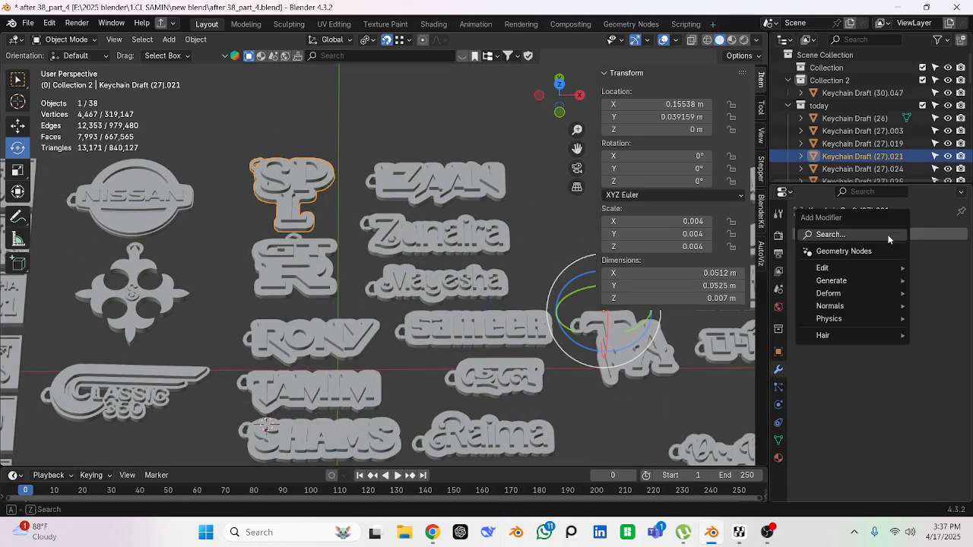
{"action": "mouse_move", "coordinate": [864, 281]}
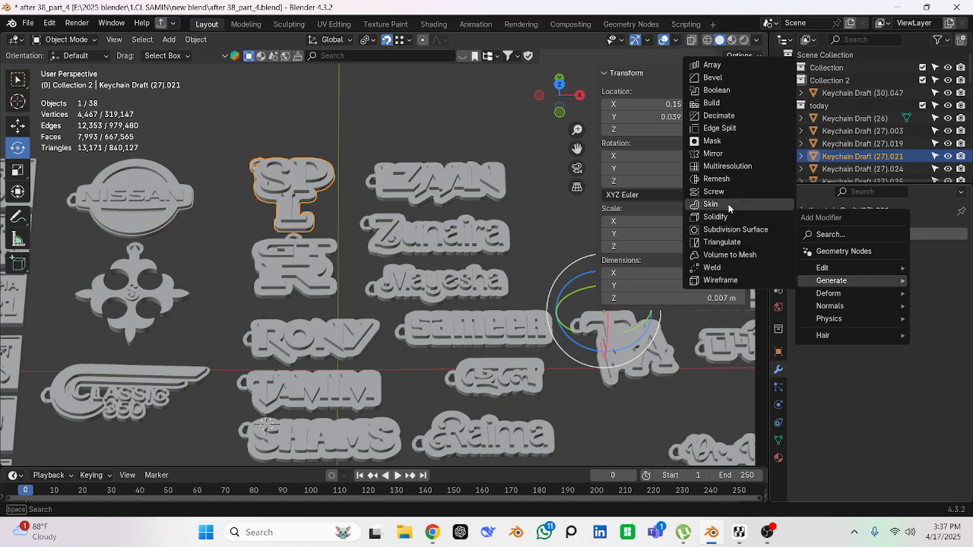
{"action": "scroll", "coordinate": [286, 231], "scroll_direction": "up", "scroll_amount": 5}
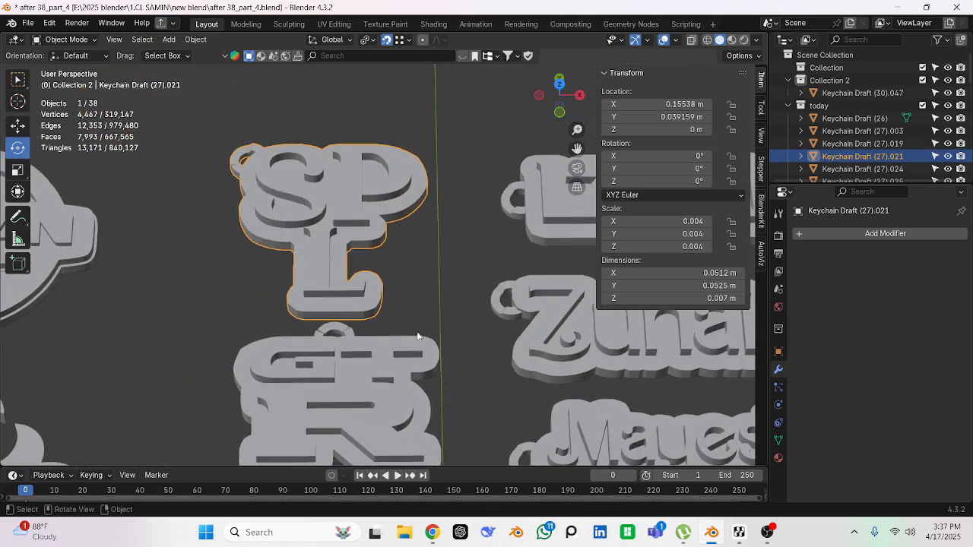
{"action": "middle_click_drag", "start_coordinate": [418, 336], "coordinate": [396, 302]}
{"action": "scroll", "coordinate": [351, 295], "scroll_direction": "down", "scroll_amount": 2}
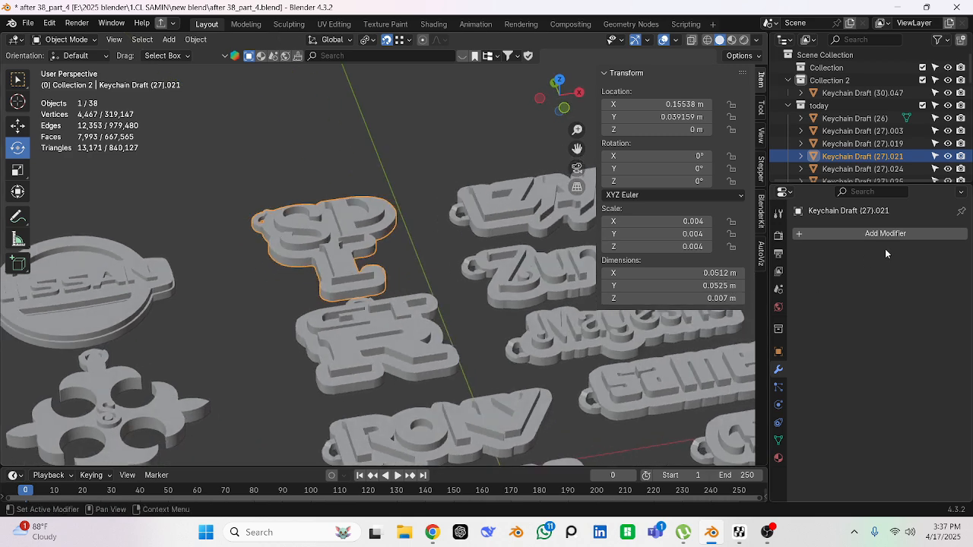
{"action": "left_click", "coordinate": [884, 234]}
{"action": "mouse_move", "coordinate": [847, 278]}
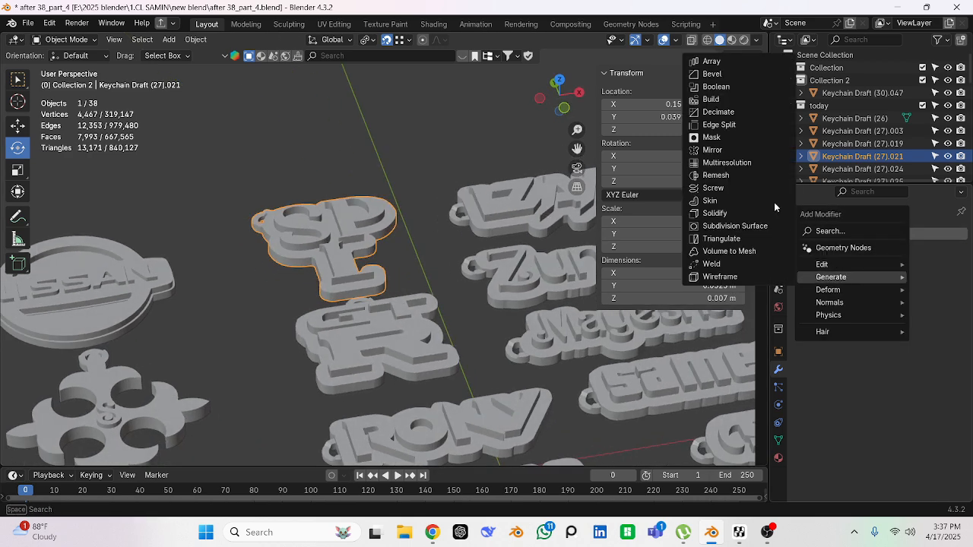
{"action": "left_click", "coordinate": [734, 176]}
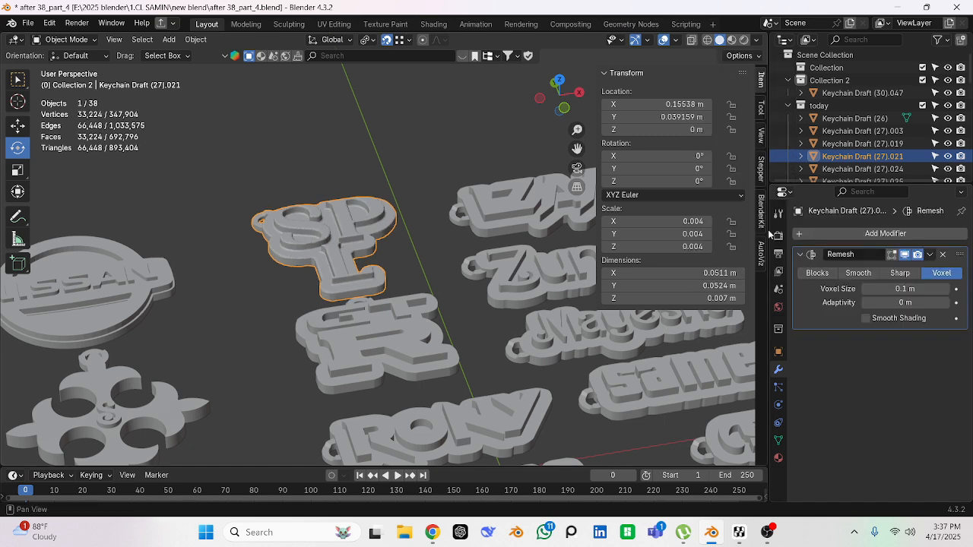
{"action": "left_click", "coordinate": [905, 289]}
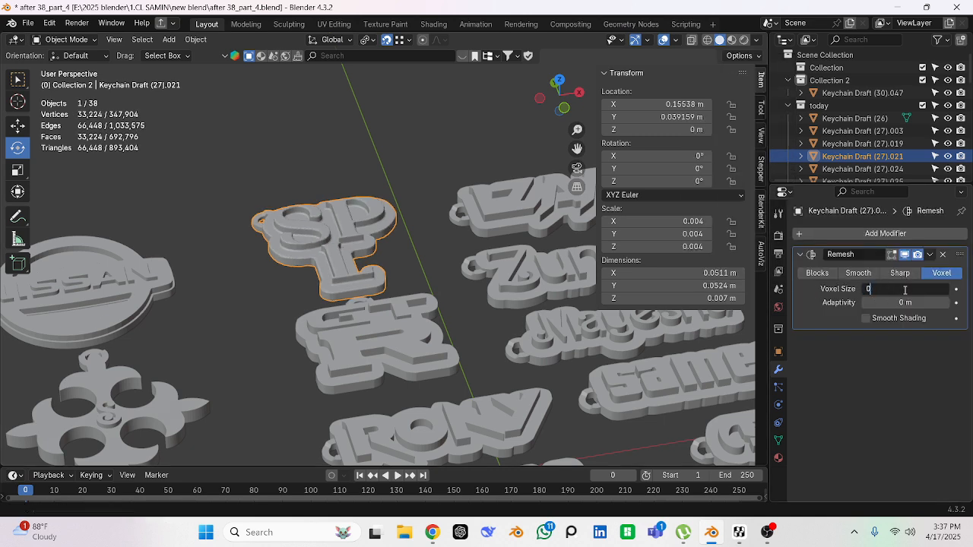